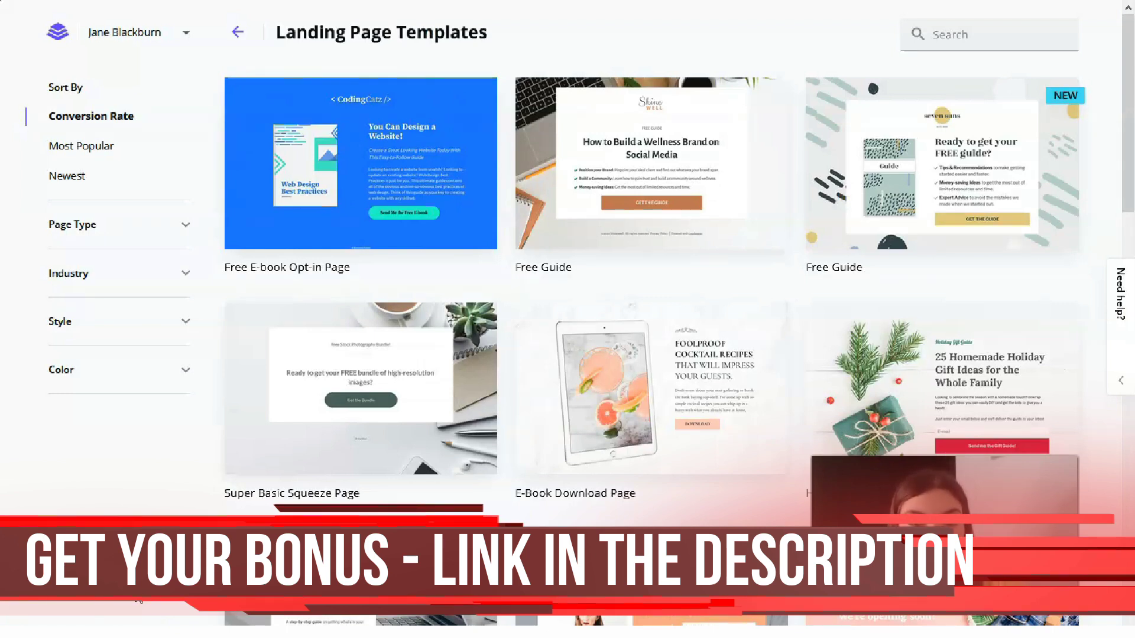
Step: Browse the landing page templates and open the preview of the Multi-Date Webinar template
{"action": "scroll", "coordinate": [532, 347], "scroll_direction": "down", "scroll_amount": 15}
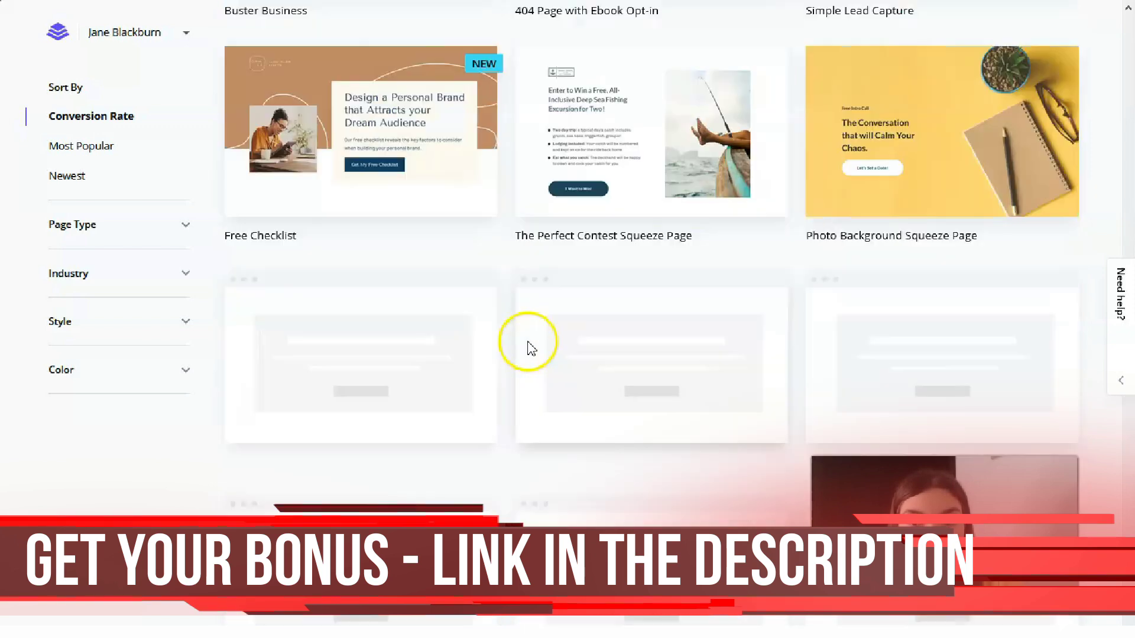
{"action": "scroll", "coordinate": [532, 347], "scroll_direction": "down", "scroll_amount": 5}
{"action": "scroll", "coordinate": [527, 349], "scroll_direction": "up", "scroll_amount": 6}
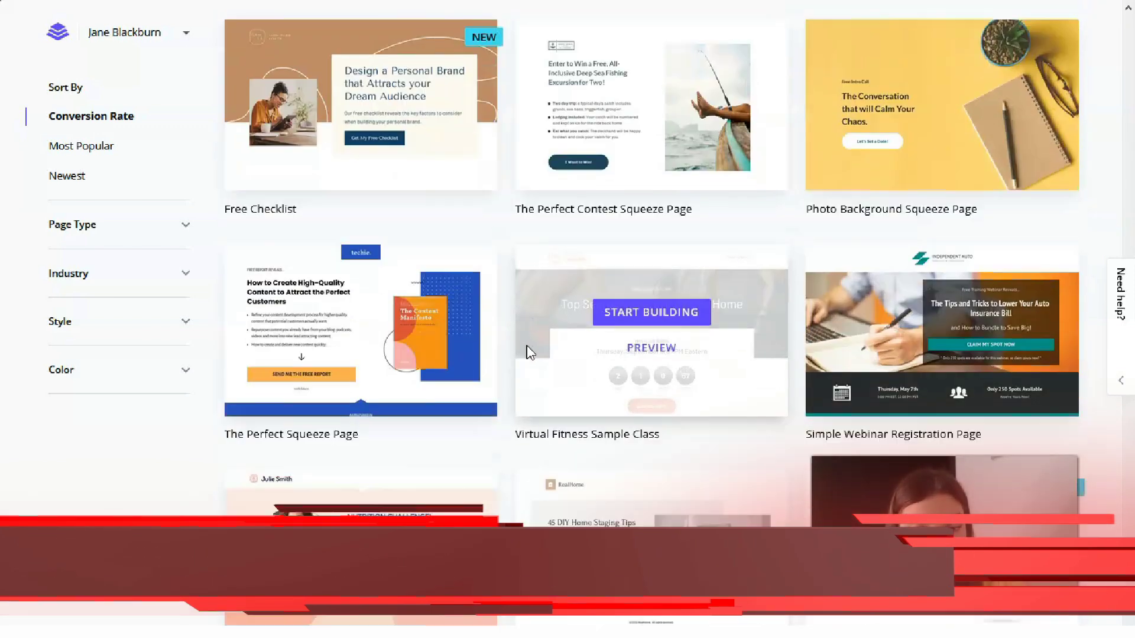
{"action": "scroll", "coordinate": [530, 353], "scroll_direction": "down", "scroll_amount": 15}
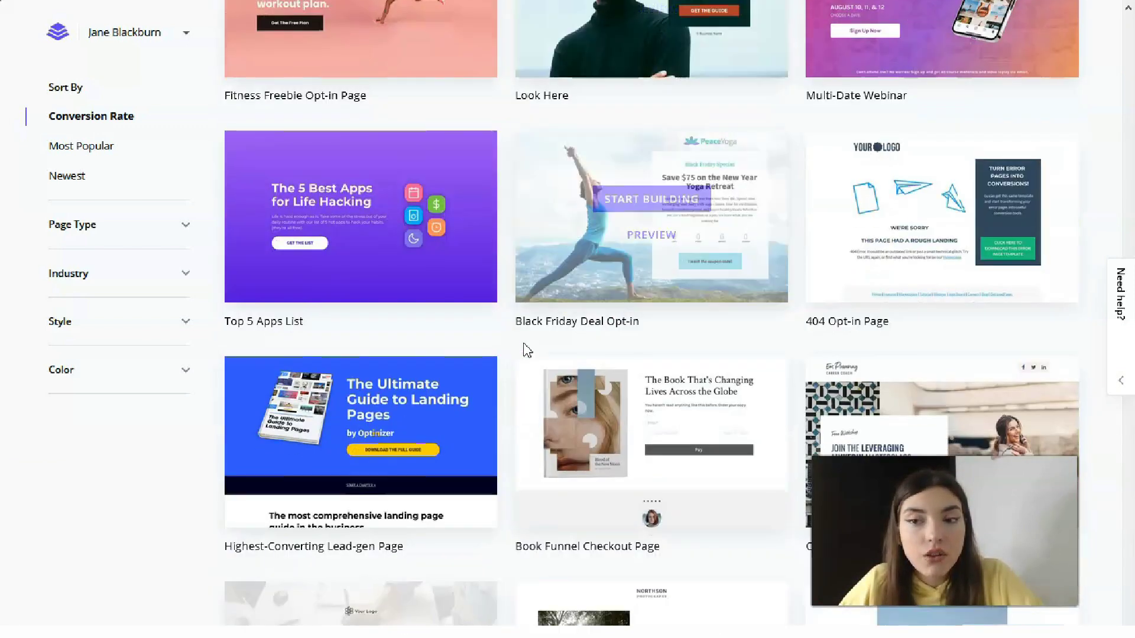
{"action": "scroll", "coordinate": [531, 348], "scroll_direction": "up", "scroll_amount": 5}
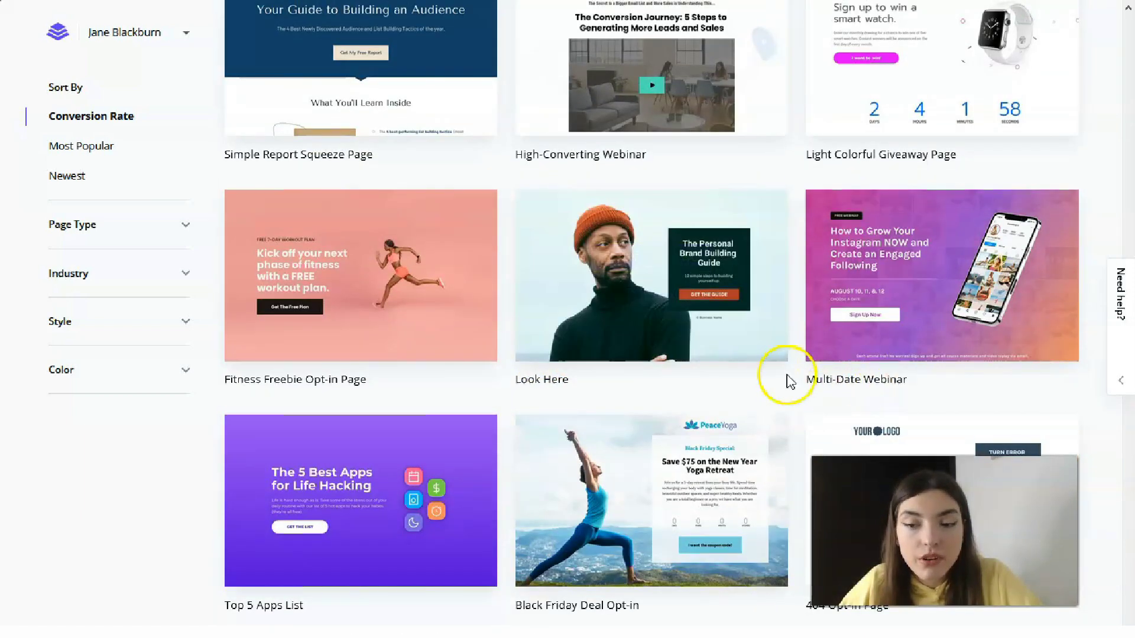
{"action": "mouse_move", "coordinate": [930, 332]}
{"action": "left_click", "coordinate": [941, 293]}
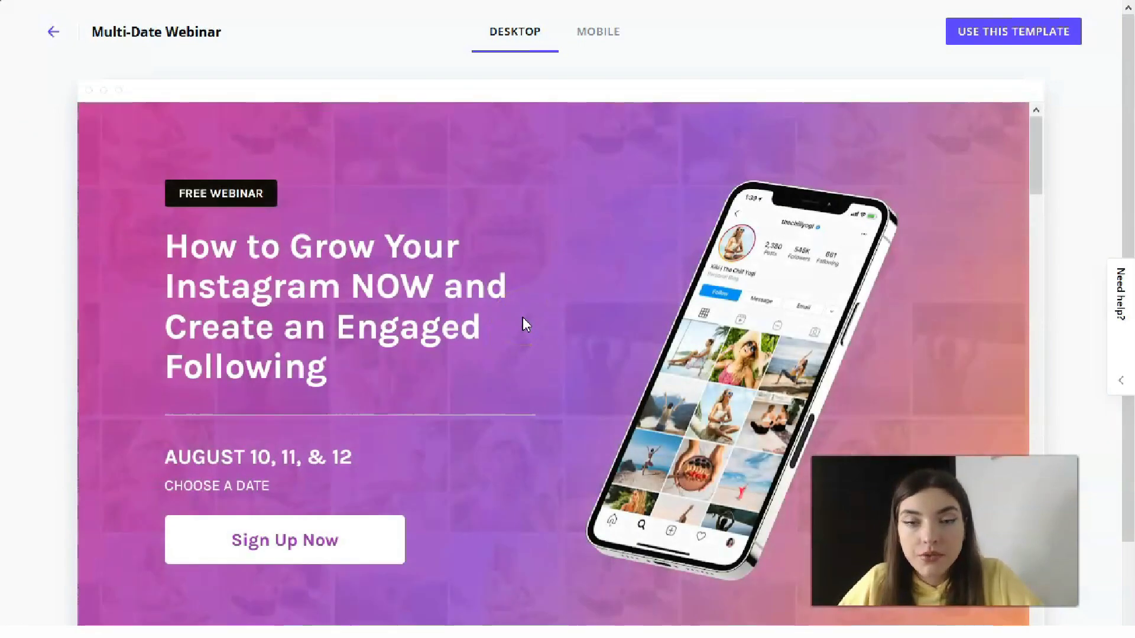
Step: Review the Multi-Date Webinar template from header to footer in the desktop preview, and check its mobile preview
{"action": "scroll", "coordinate": [523, 316], "scroll_direction": "down", "scroll_amount": 10}
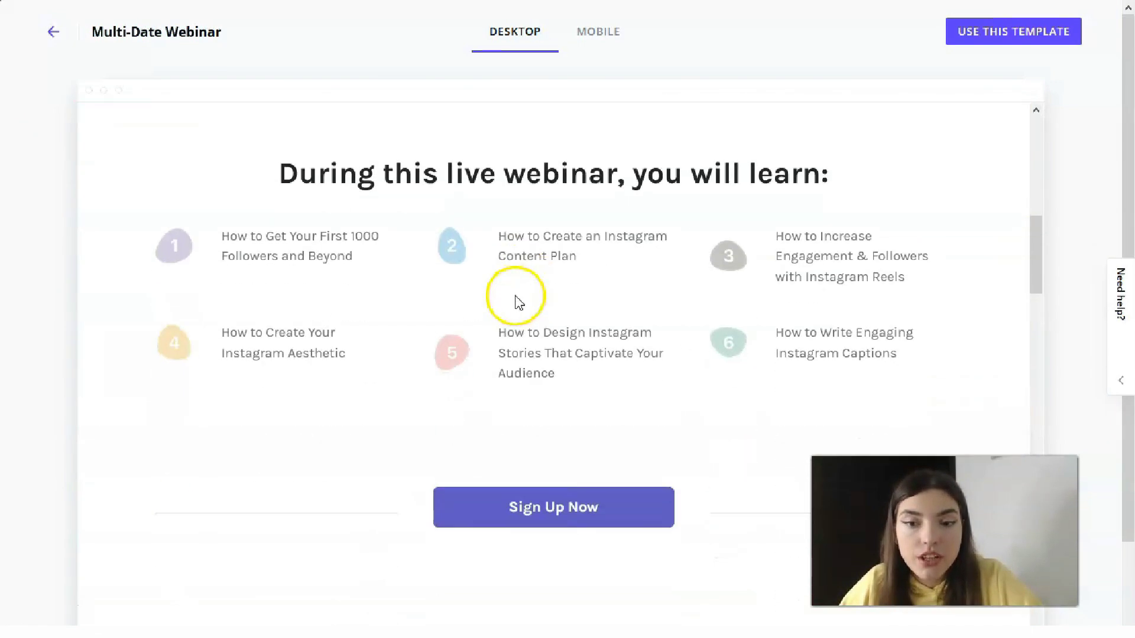
{"action": "scroll", "coordinate": [518, 303], "scroll_direction": "down", "scroll_amount": 15}
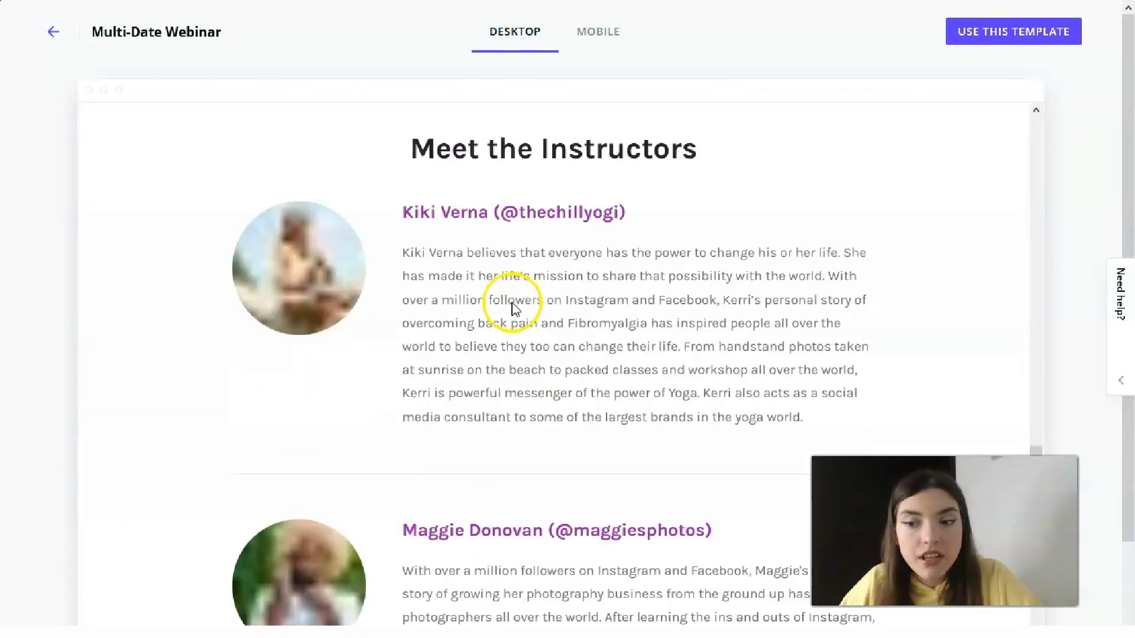
{"action": "scroll", "coordinate": [511, 306], "scroll_direction": "down", "scroll_amount": 8}
{"action": "scroll", "coordinate": [510, 308], "scroll_direction": "down", "scroll_amount": 4}
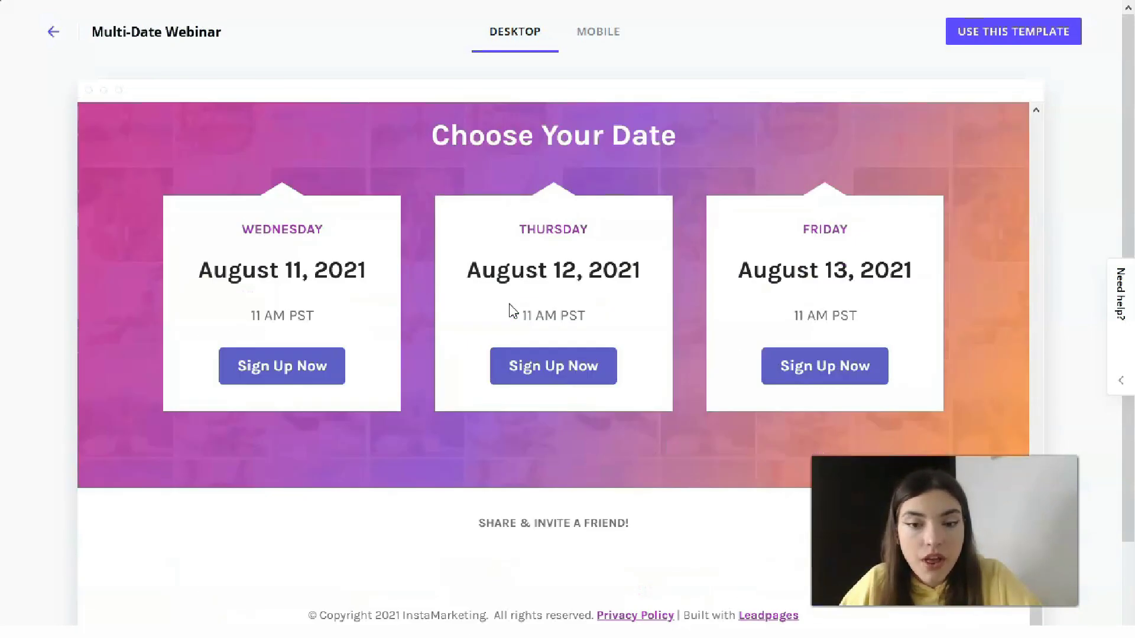
{"action": "scroll", "coordinate": [511, 306], "scroll_direction": "up", "scroll_amount": 20}
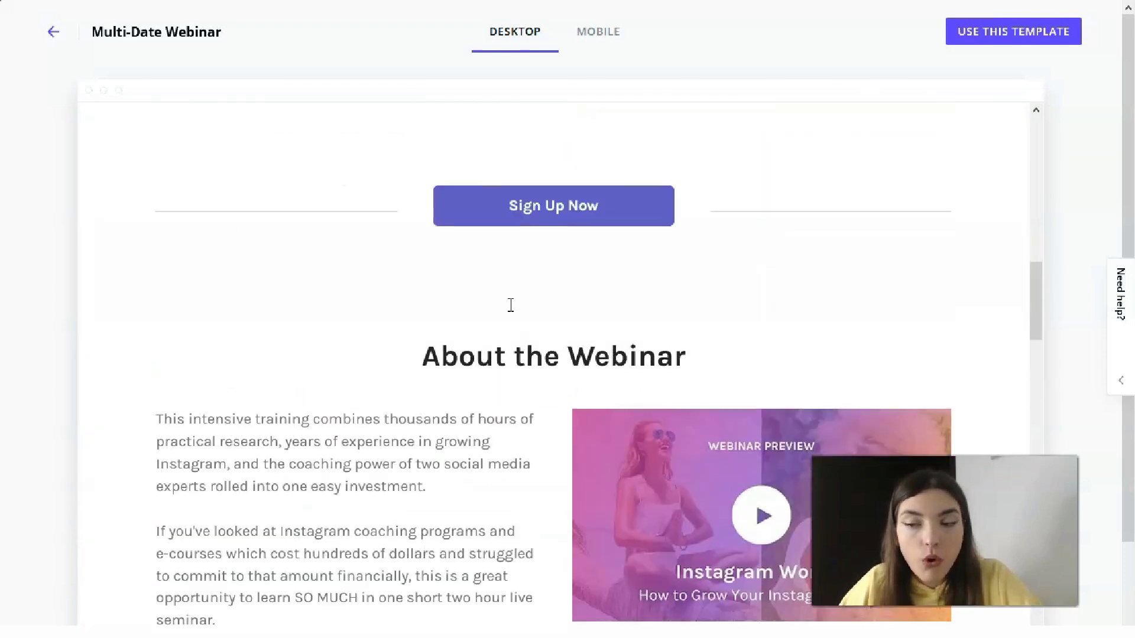
{"action": "scroll", "coordinate": [509, 305], "scroll_direction": "up", "scroll_amount": 8}
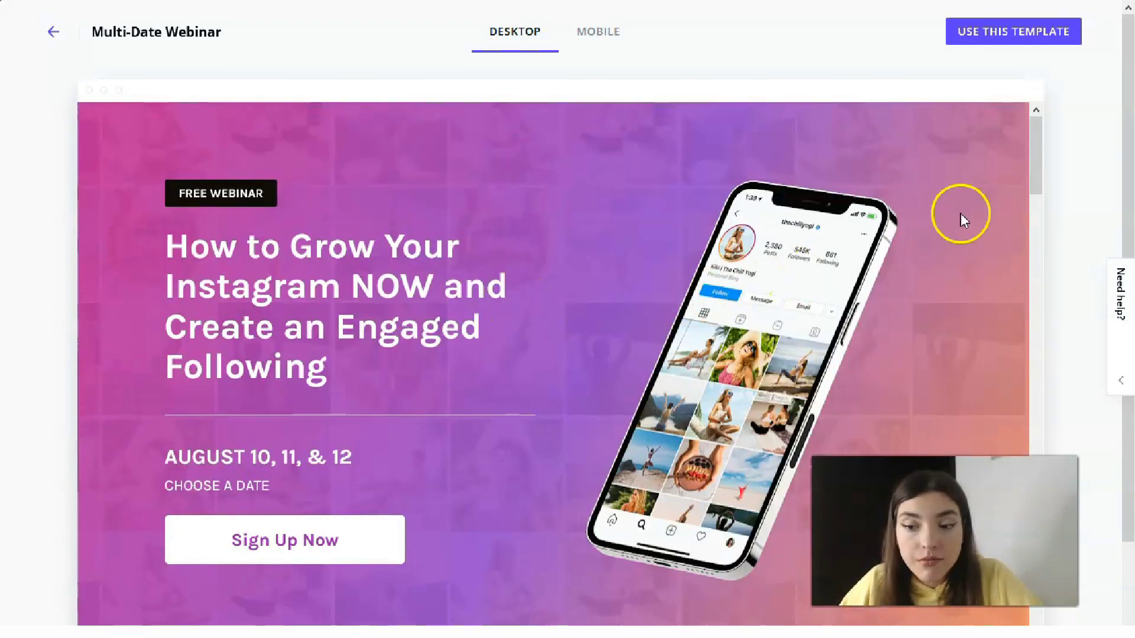
{"action": "left_click_drag", "start_coordinate": [1033, 177], "coordinate": [1013, 134]}
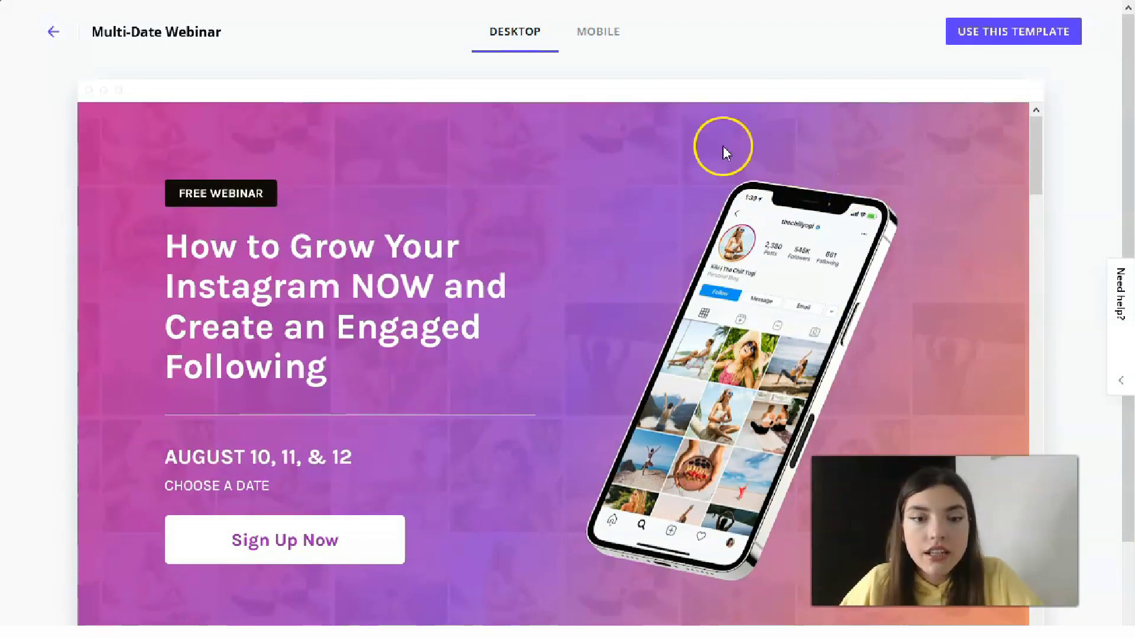
{"action": "left_click", "coordinate": [593, 33]}
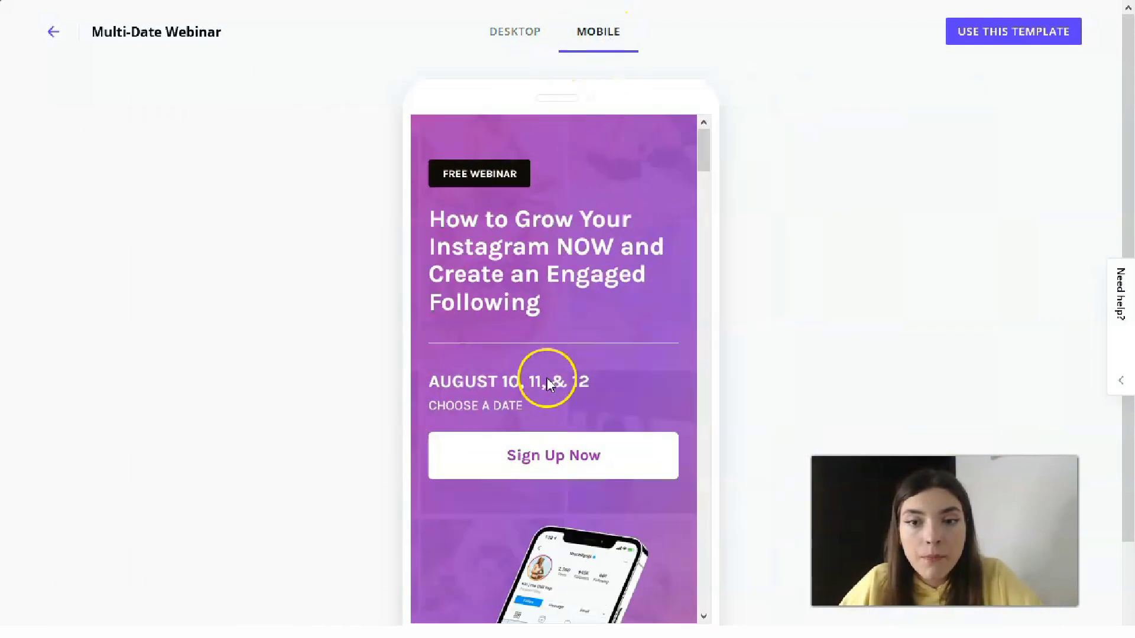
{"action": "left_click_drag", "start_coordinate": [691, 145], "coordinate": [650, 121]}
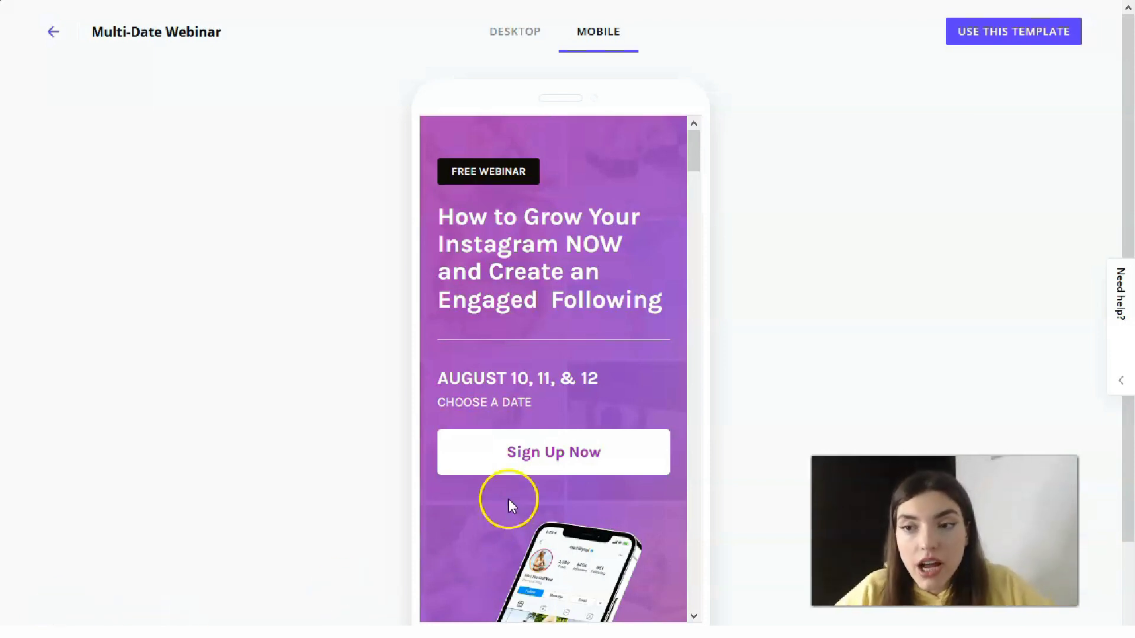
Step: Use the Multi-Date Webinar template for a new page and name the page Webinar
{"action": "left_click", "coordinate": [980, 41]}
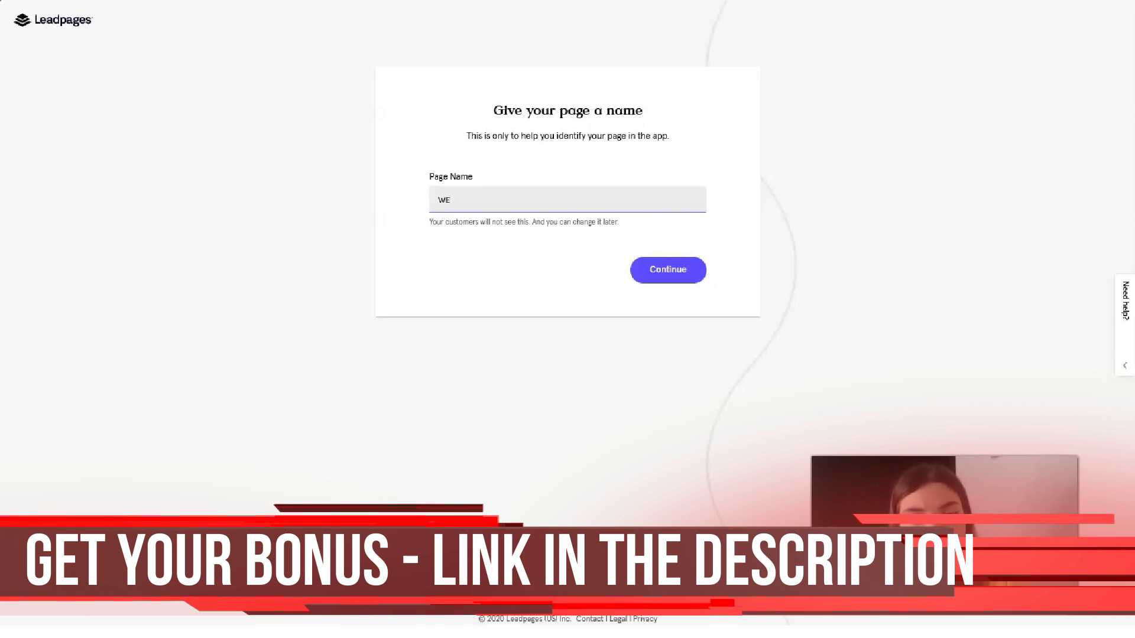
{"action": "type", "text": "ebinar"}
{"action": "left_click", "coordinate": [678, 283]}
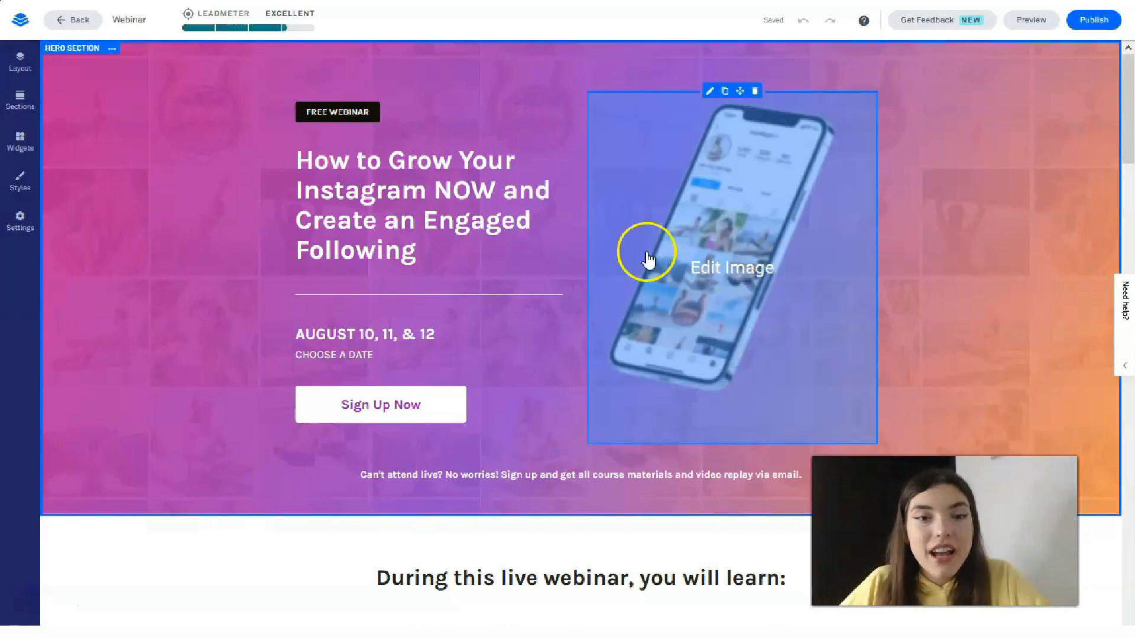
Step: Look through all sections of the new page in the editor, from the hero section to the footer and back
{"action": "scroll", "coordinate": [313, 312], "scroll_direction": "down", "scroll_amount": 7}
{"action": "scroll", "coordinate": [312, 315], "scroll_direction": "down", "scroll_amount": 20}
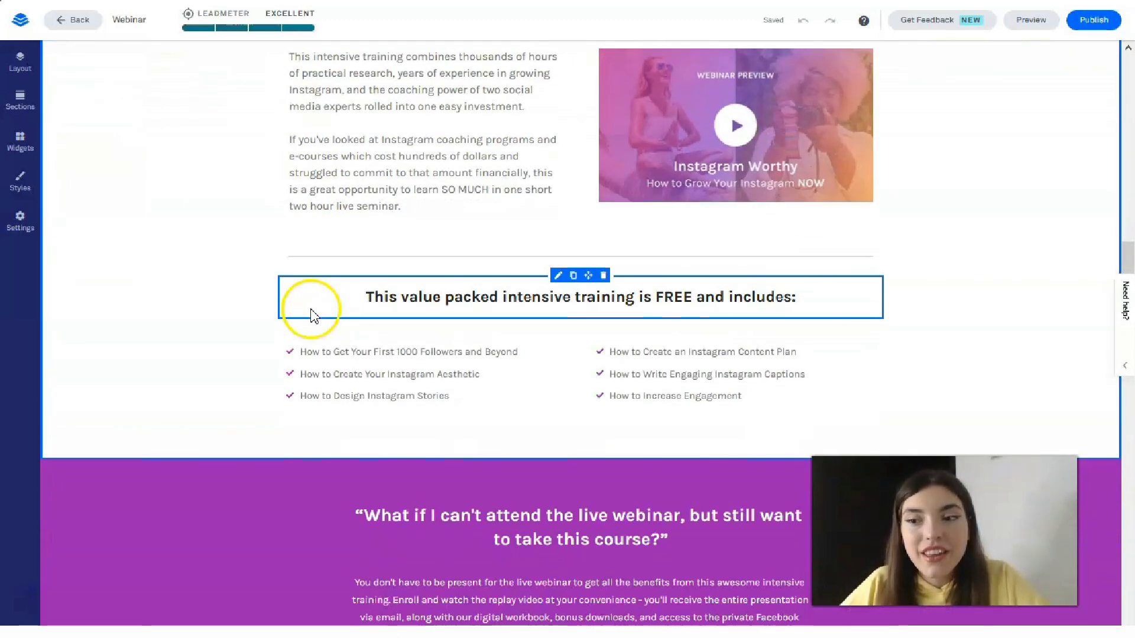
{"action": "scroll", "coordinate": [312, 315], "scroll_direction": "down", "scroll_amount": 15}
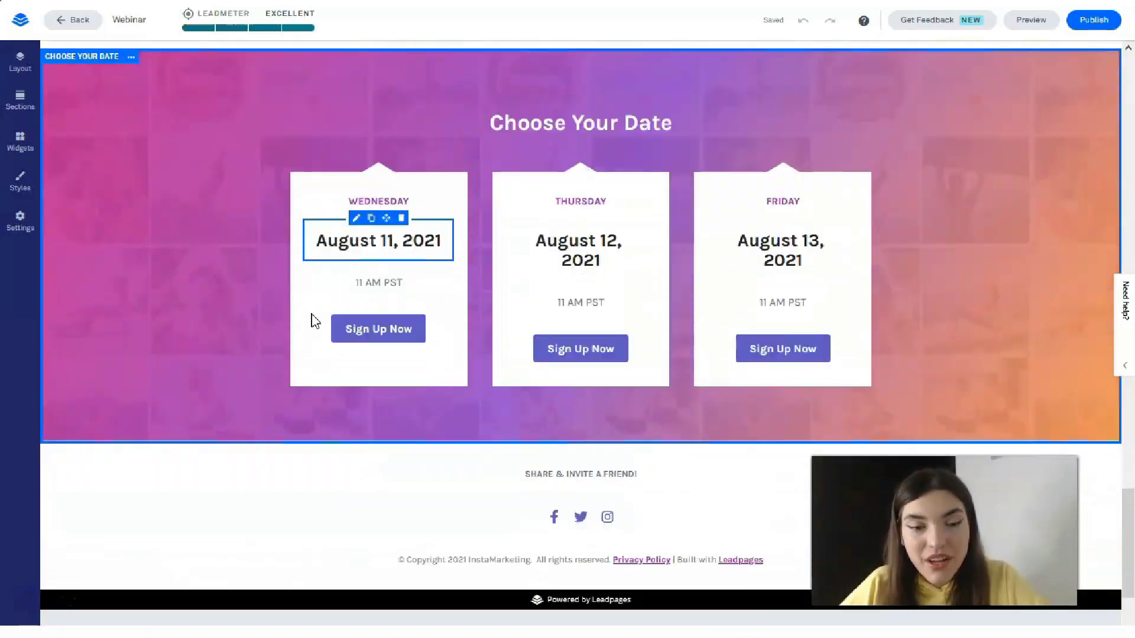
{"action": "scroll", "coordinate": [315, 322], "scroll_direction": "up", "scroll_amount": 20}
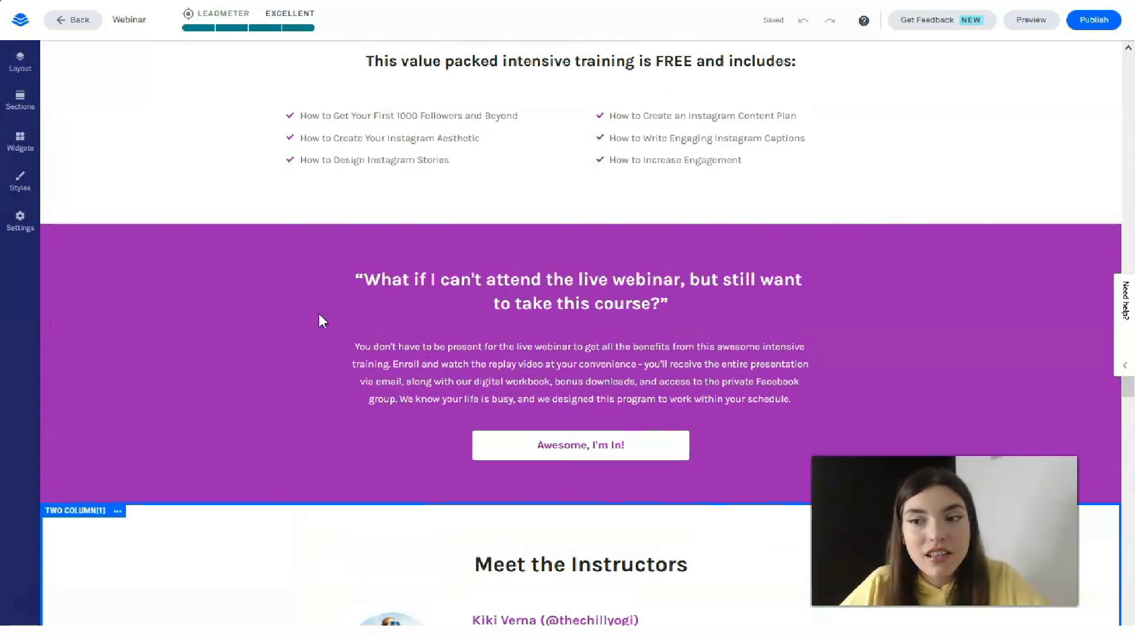
{"action": "scroll", "coordinate": [324, 320], "scroll_direction": "up", "scroll_amount": 5}
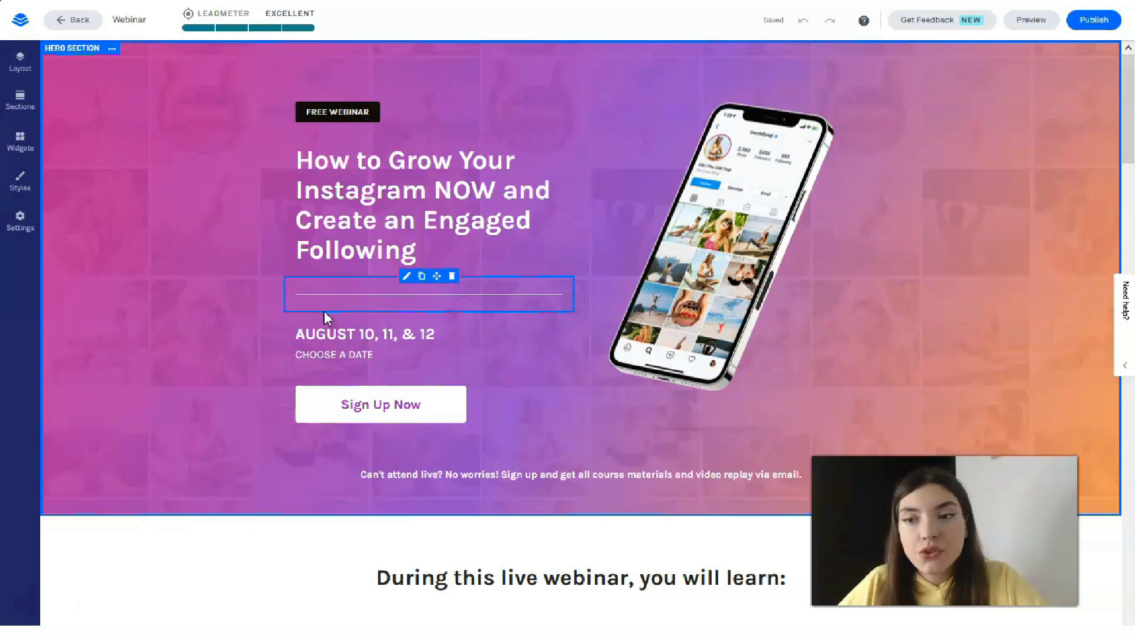
{"action": "left_click", "coordinate": [275, 333]}
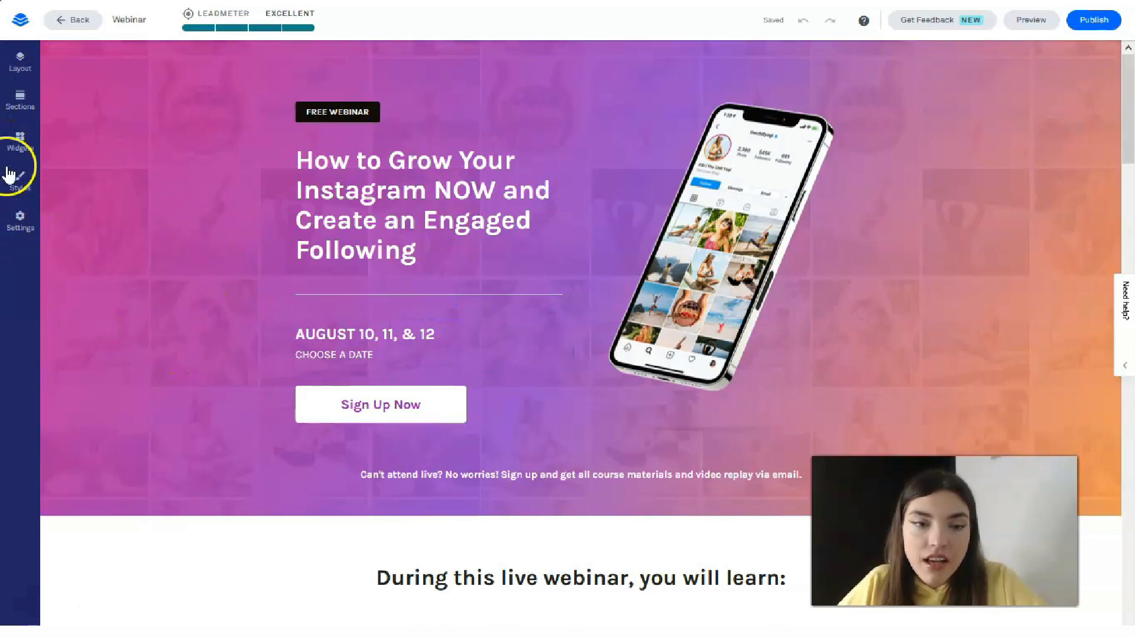
Step: Show the page layout's list of sections and expand the Hero Section to show its containers
{"action": "left_click", "coordinate": [19, 69]}
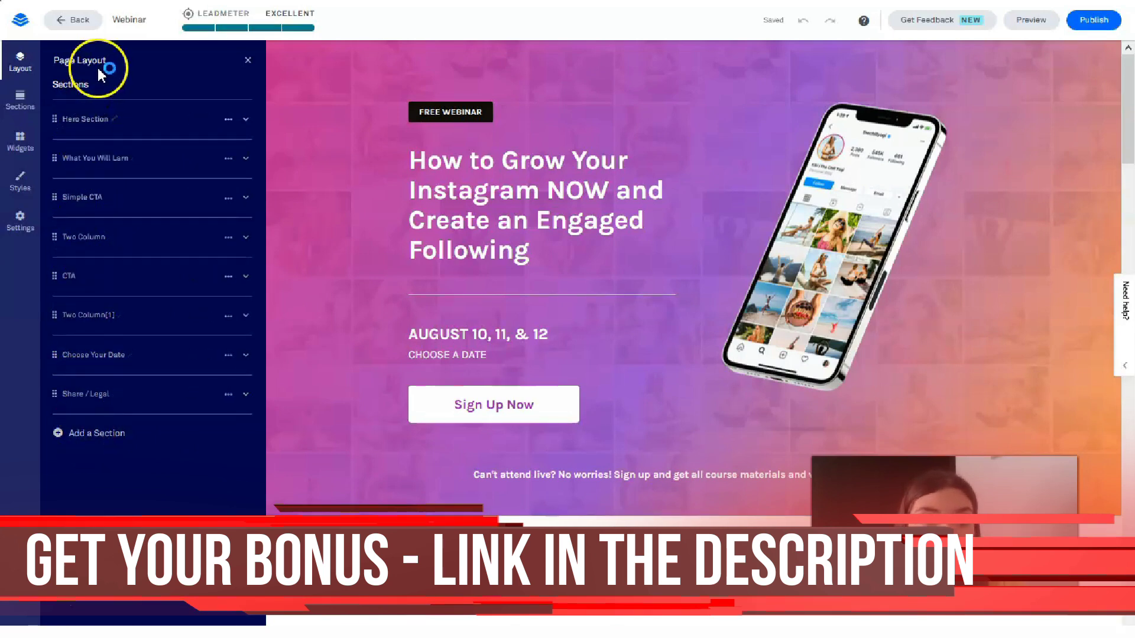
{"action": "left_click", "coordinate": [91, 121]}
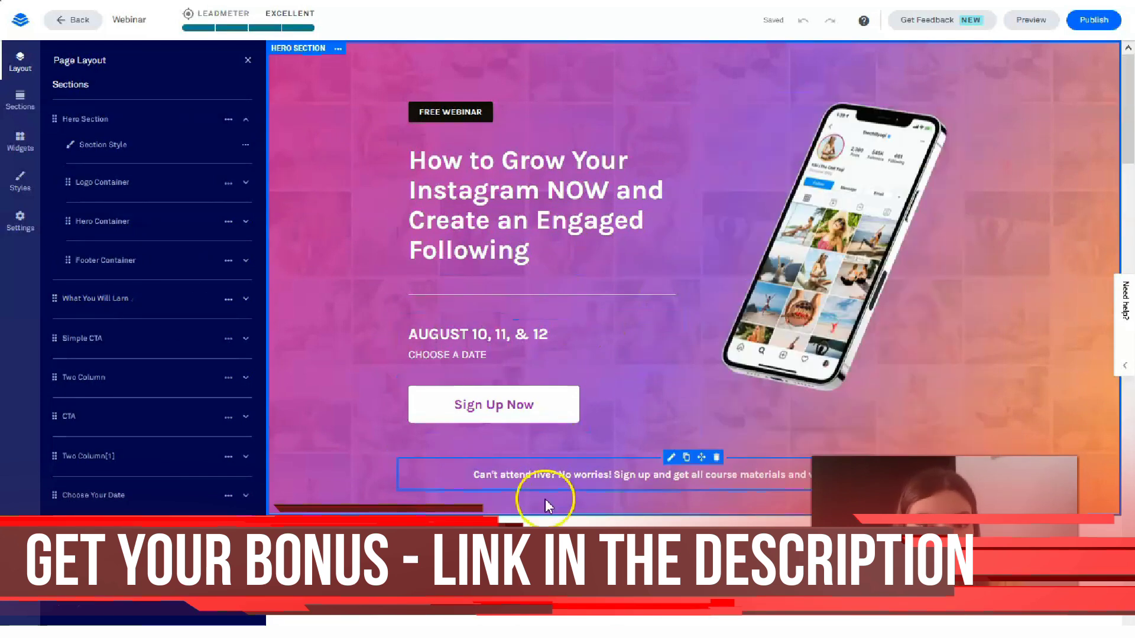
{"action": "scroll", "coordinate": [571, 400], "scroll_direction": "down", "scroll_amount": 4}
{"action": "scroll", "coordinate": [590, 404], "scroll_direction": "up", "scroll_amount": 4}
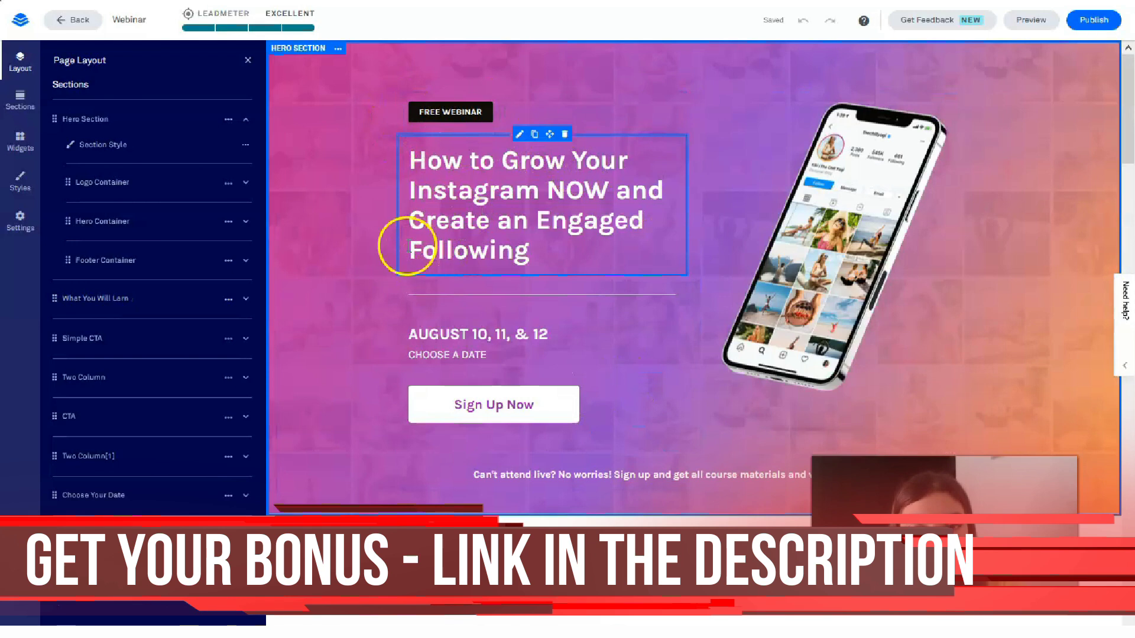
Step: Change the background color of the hero section's FREE WEBINAR button to bright blue
{"action": "left_click", "coordinate": [448, 111]}
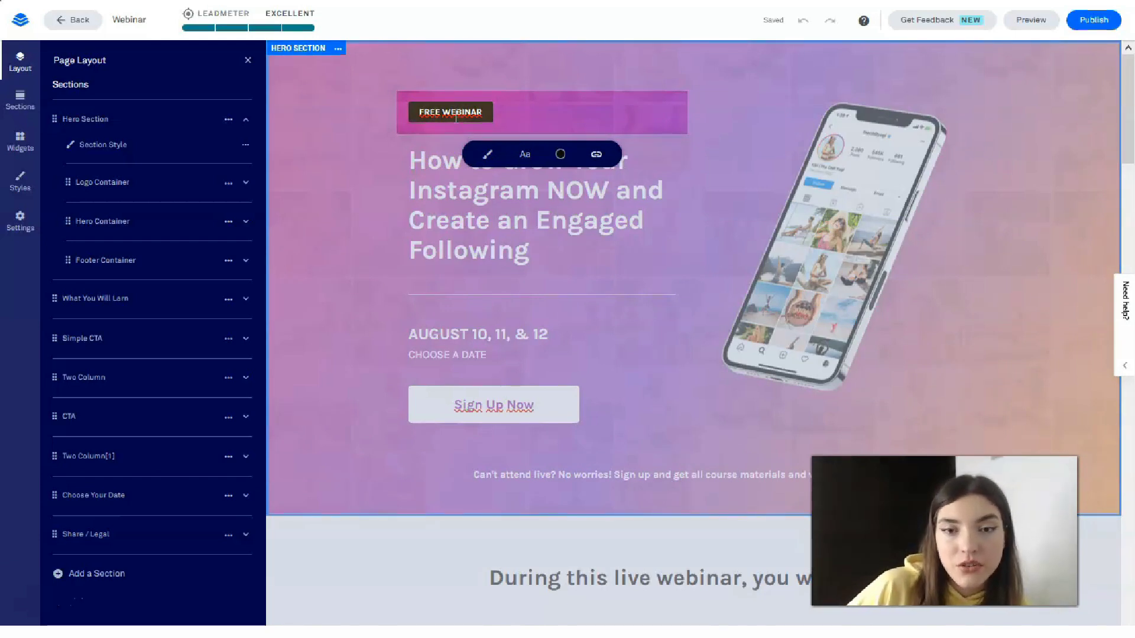
{"action": "left_click", "coordinate": [560, 156]}
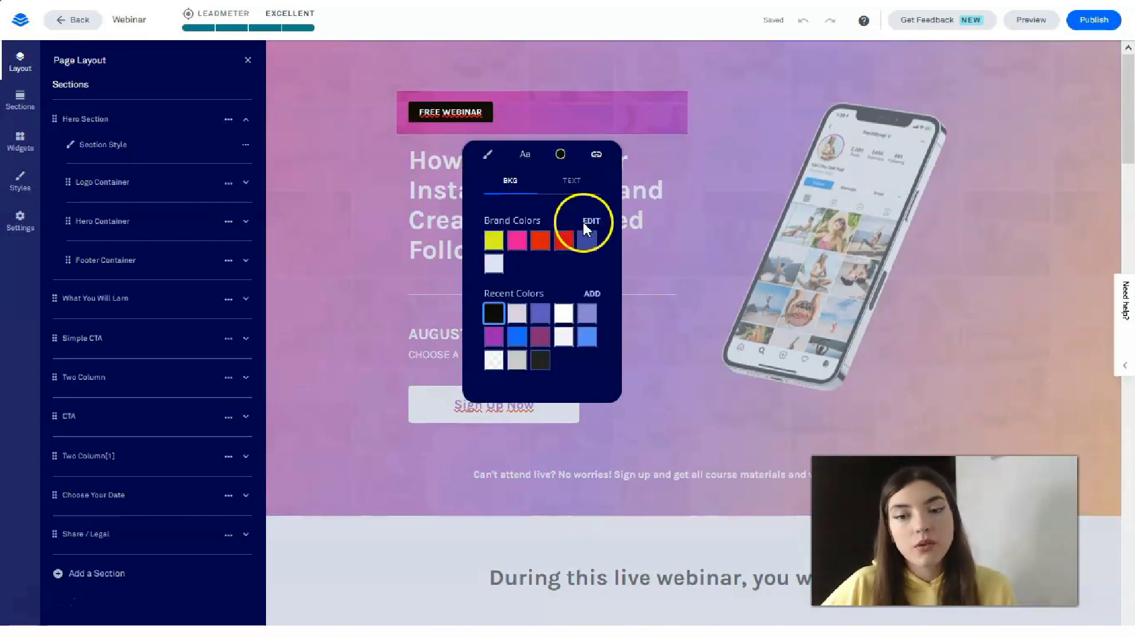
{"action": "left_click", "coordinate": [517, 335]}
{"action": "left_click", "coordinate": [380, 330]}
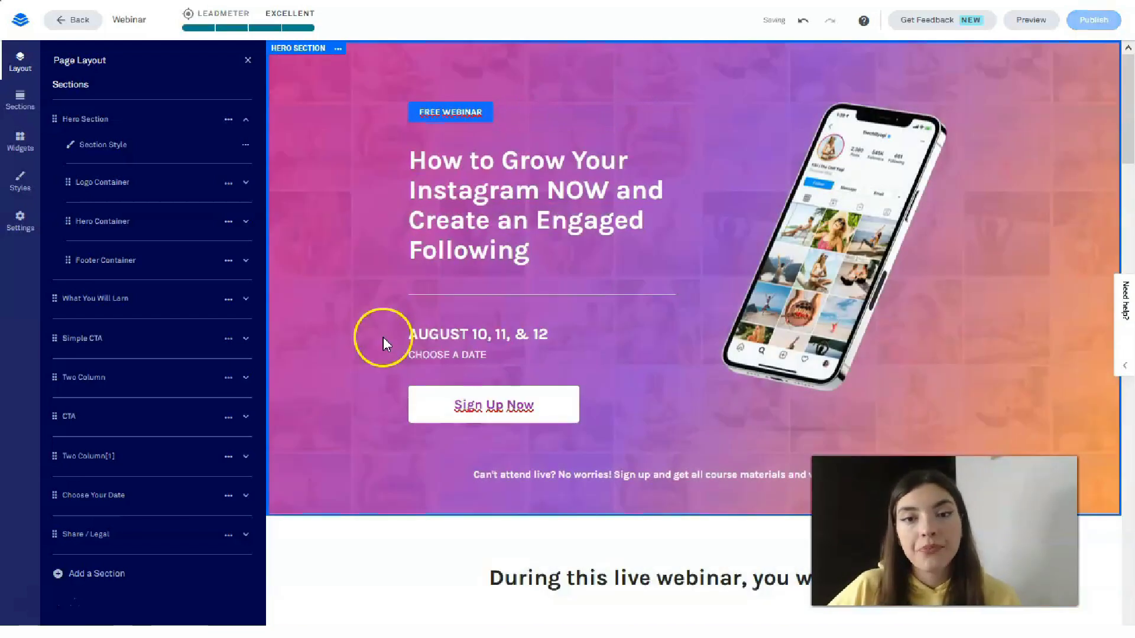
Step: Try the alignment options for the FREE WEBINAR button and leave it centered above the headline
{"action": "left_click", "coordinate": [481, 112]}
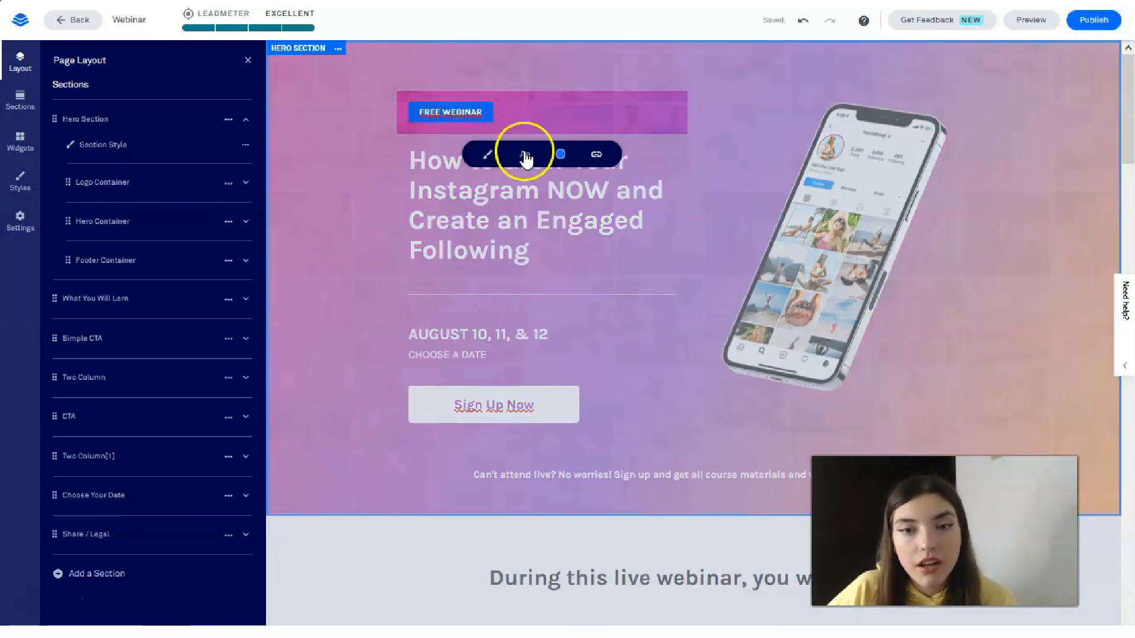
{"action": "left_click", "coordinate": [487, 155]}
{"action": "left_click", "coordinate": [542, 234]}
{"action": "left_click", "coordinate": [575, 234]}
{"action": "left_click", "coordinate": [542, 235]}
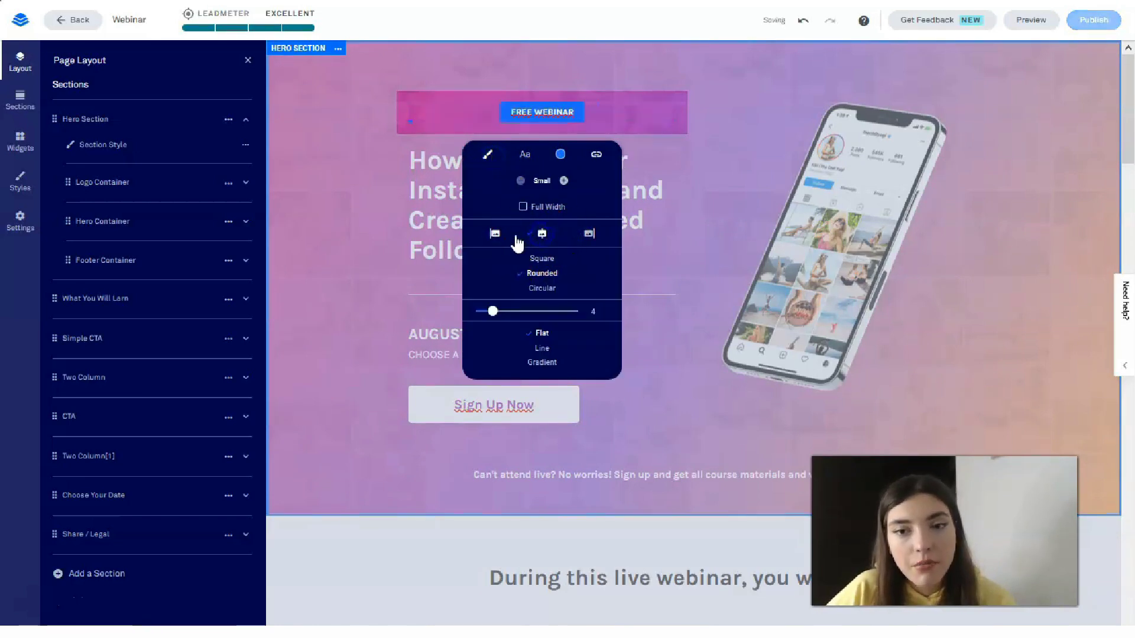
{"action": "left_click", "coordinate": [496, 234]}
{"action": "left_click", "coordinate": [541, 234]}
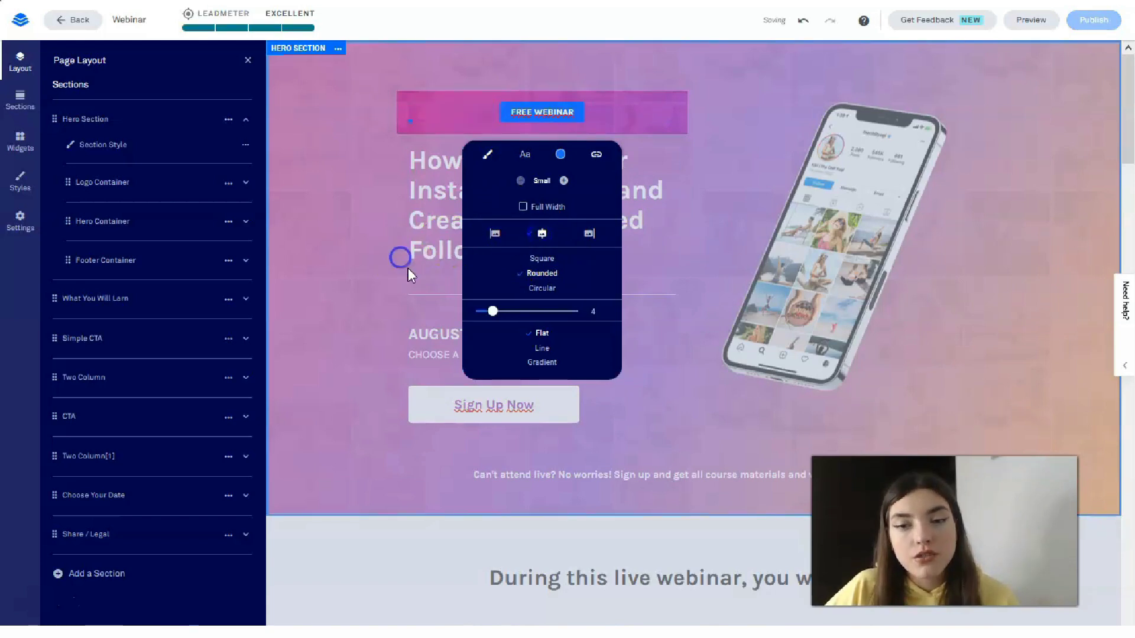
{"action": "left_click", "coordinate": [400, 259]}
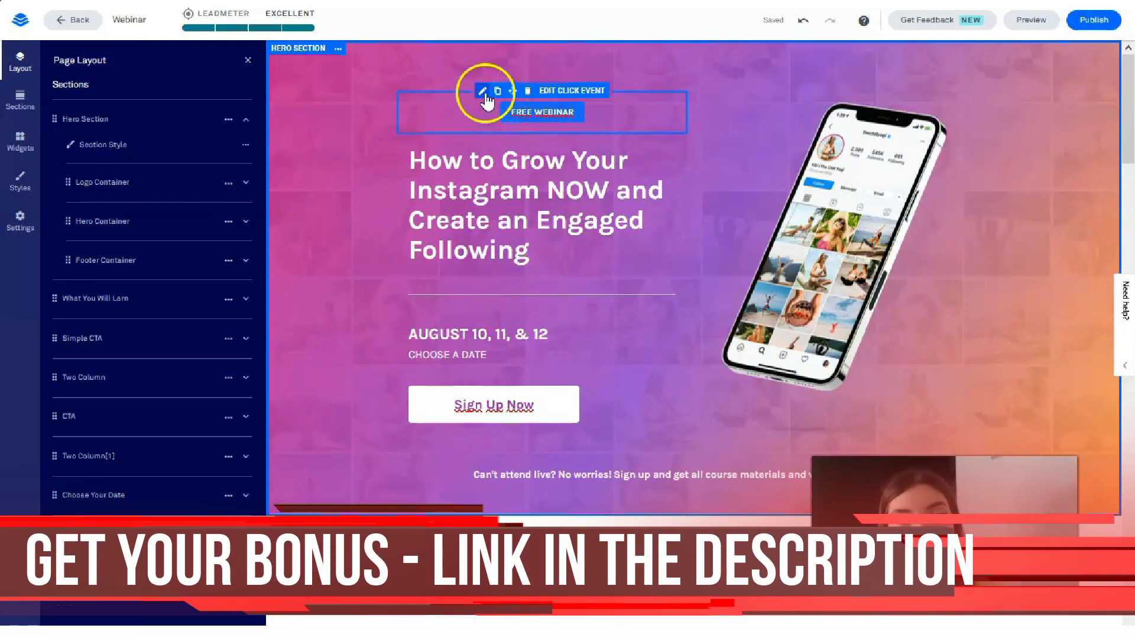
Step: Set the FREE WEBINAR button's corner shape to Circular
{"action": "left_click", "coordinate": [483, 92]}
{"action": "left_click", "coordinate": [488, 154]}
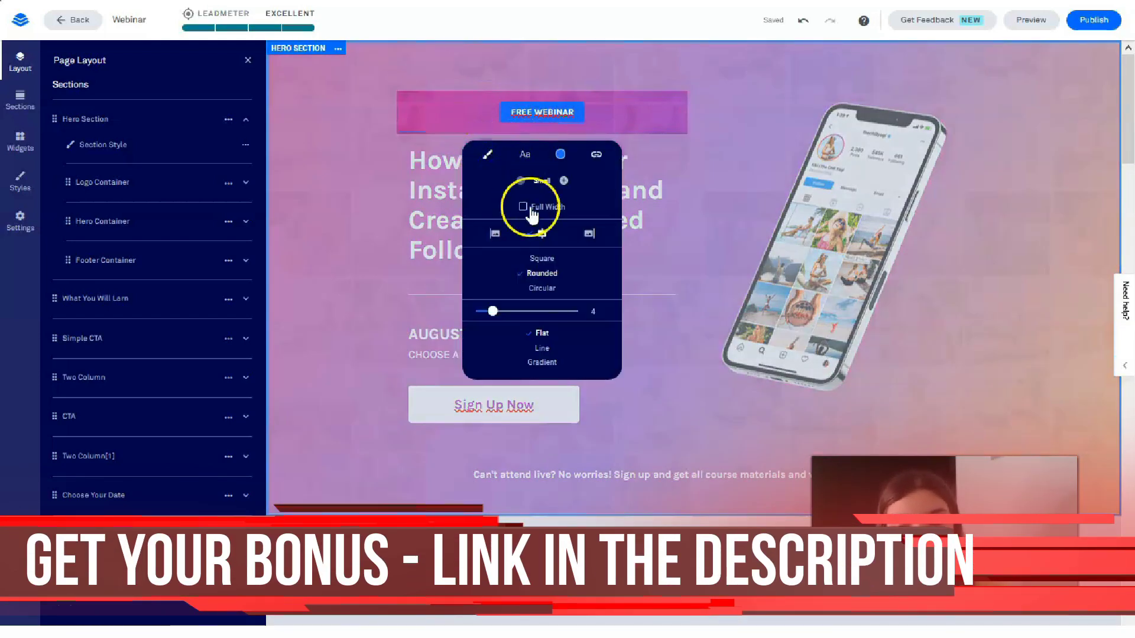
{"action": "left_click", "coordinate": [533, 290]}
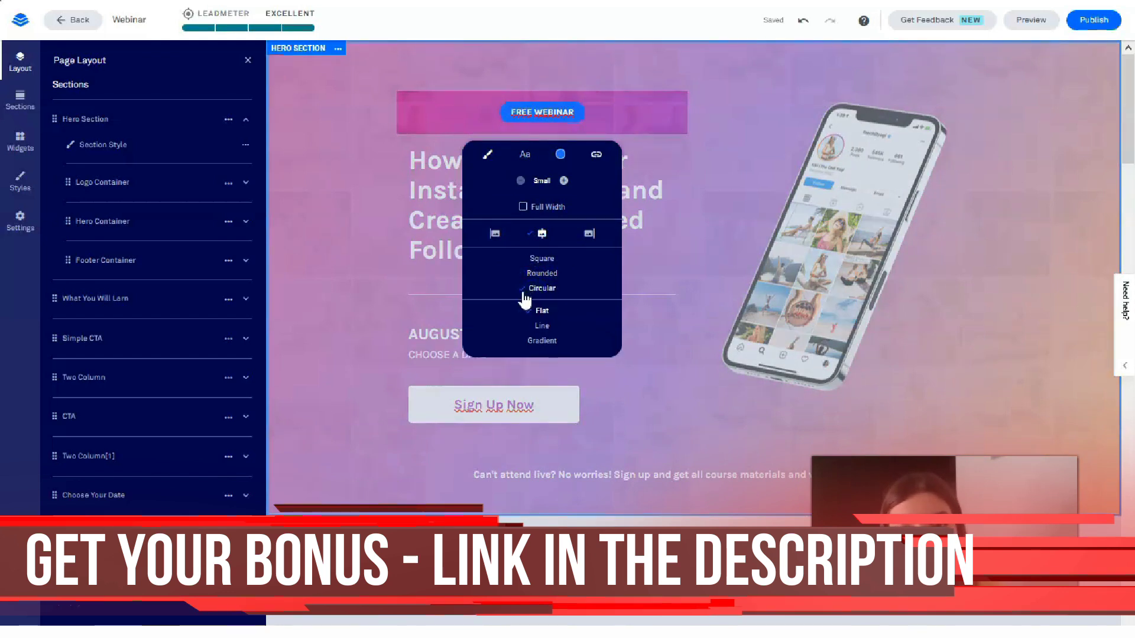
{"action": "left_click", "coordinate": [409, 247]}
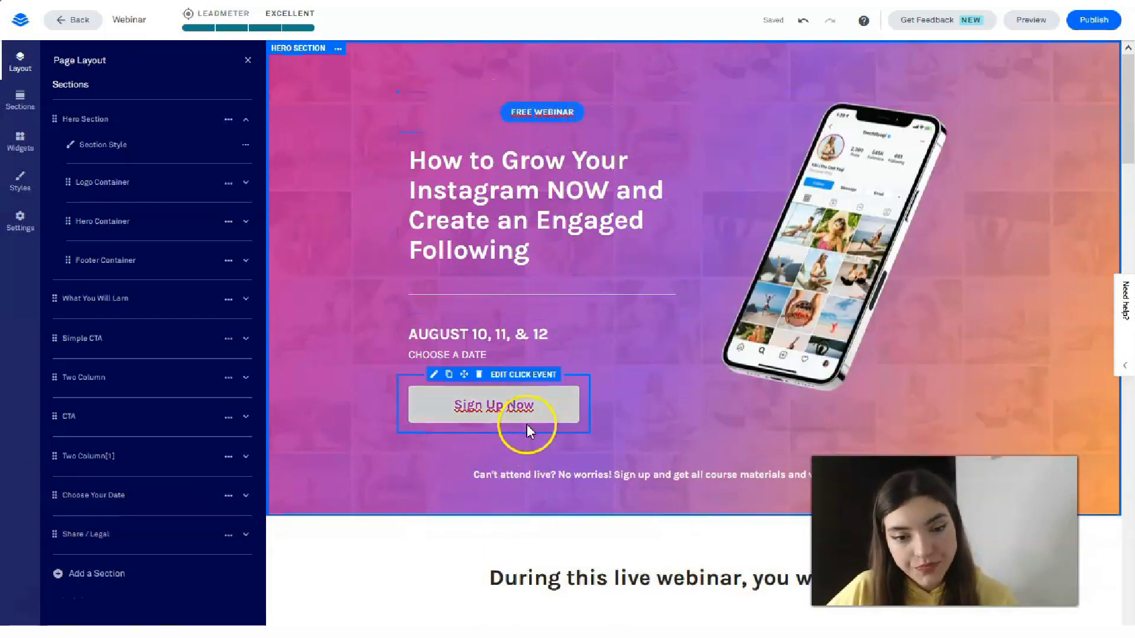
Step: Increase the corner radius of the hero section's Sign Up Now button so its corners are strongly rounded
{"action": "left_click", "coordinate": [573, 405]}
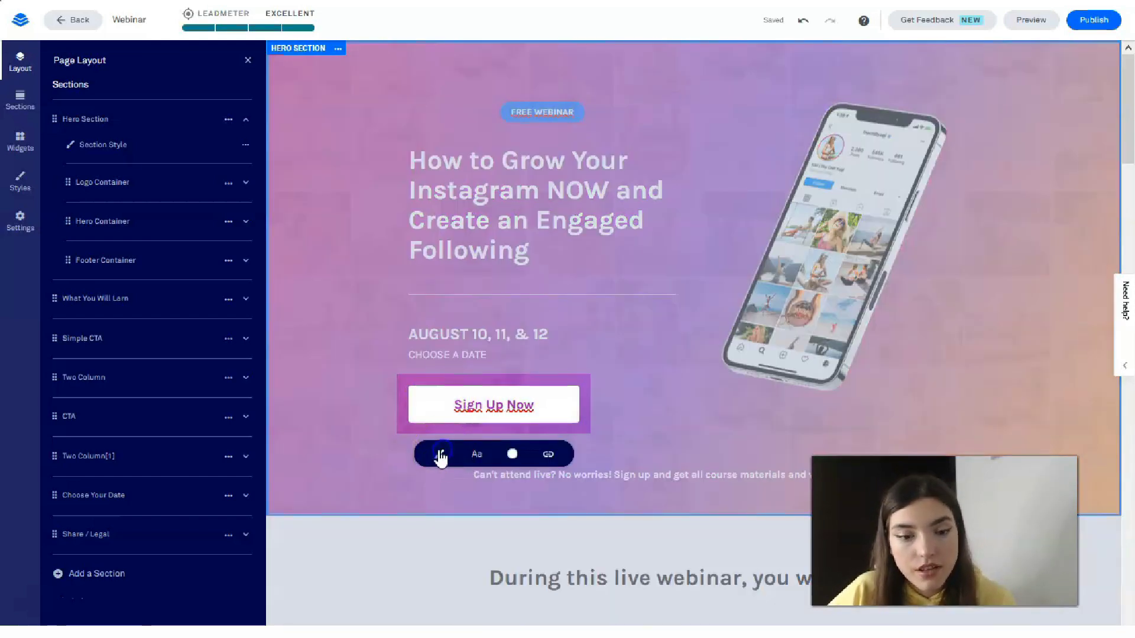
{"action": "left_click", "coordinate": [441, 455]}
{"action": "left_click_drag", "start_coordinate": [452, 582], "coordinate": [591, 591]}
{"action": "left_click", "coordinate": [608, 506]}
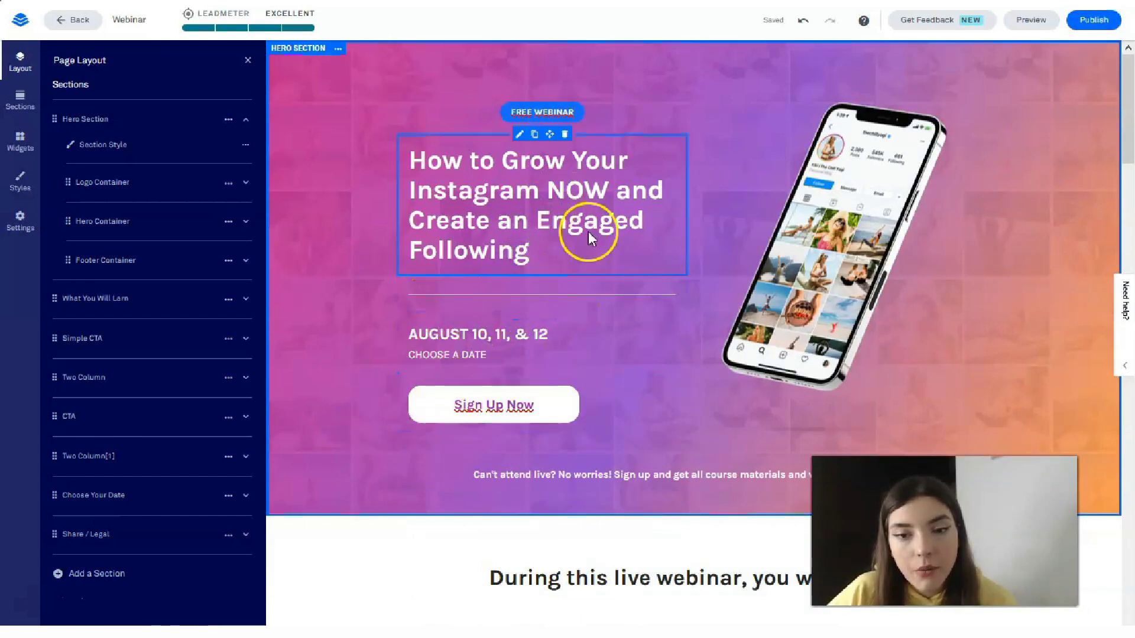
Step: Color the word "Instagram" in the hero headline yellow and change the whole headline's font to Fira Sans
{"action": "left_click", "coordinate": [411, 160]}
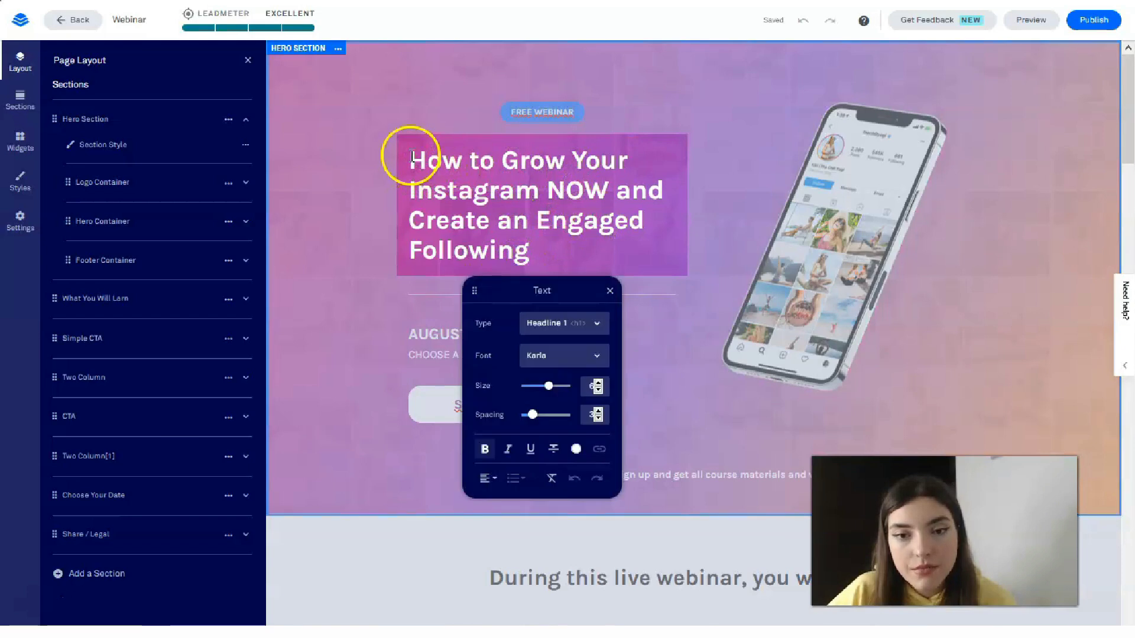
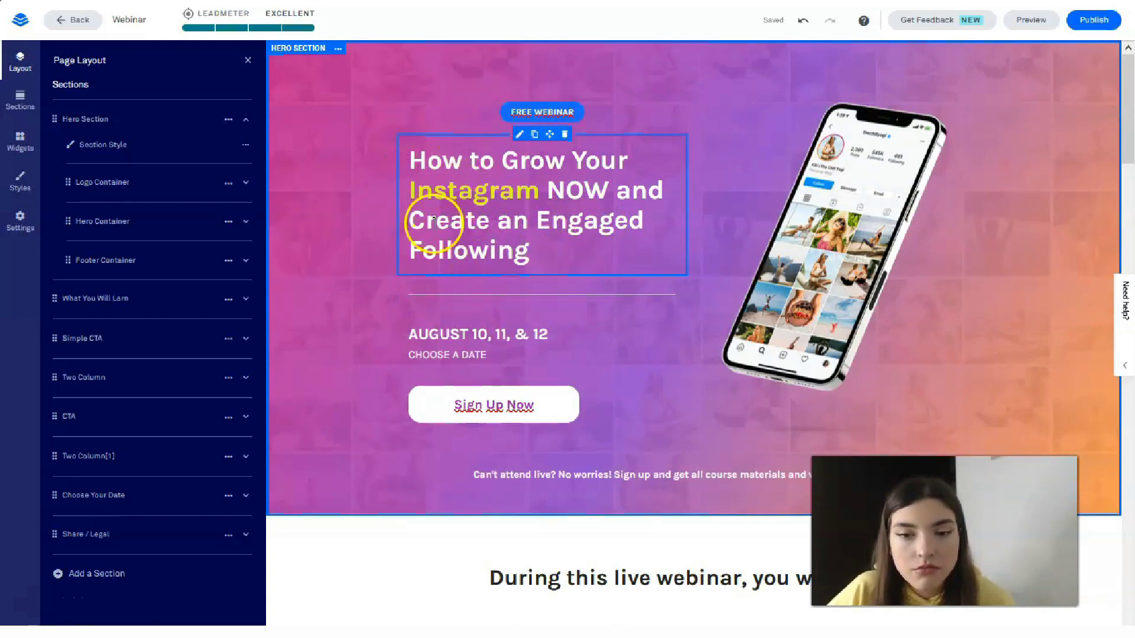
{"action": "left_click", "coordinate": [492, 191]}
{"action": "left_click_drag", "start_coordinate": [420, 157], "coordinate": [565, 254]}
{"action": "left_click", "coordinate": [578, 356]}
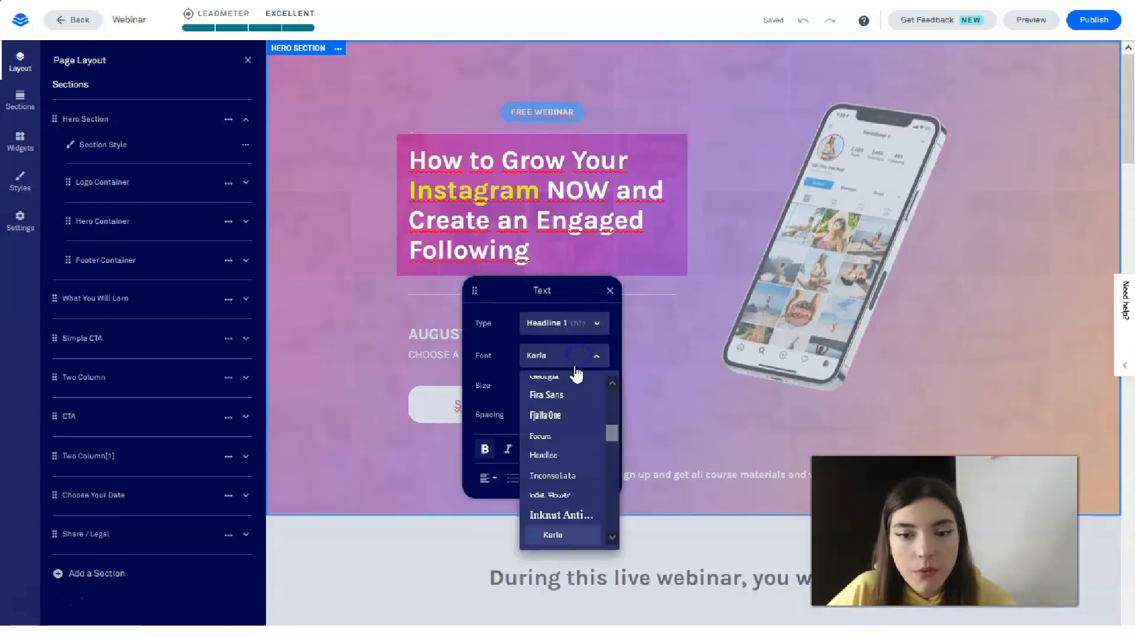
{"action": "left_click", "coordinate": [556, 395]}
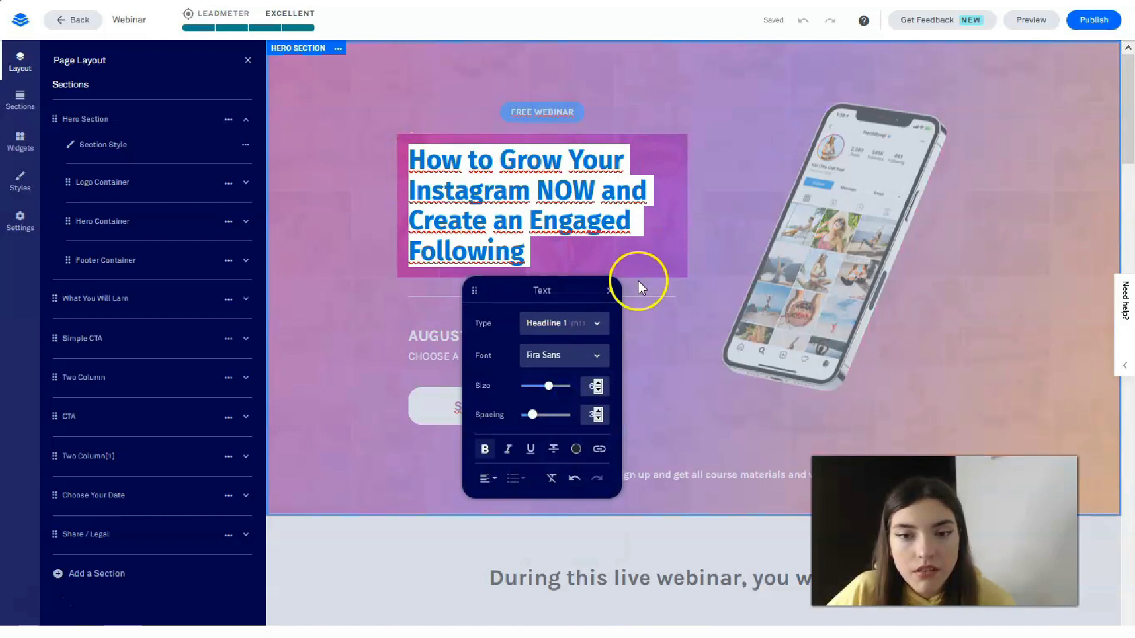
{"action": "left_click", "coordinate": [640, 281]}
{"action": "left_click", "coordinate": [668, 395]}
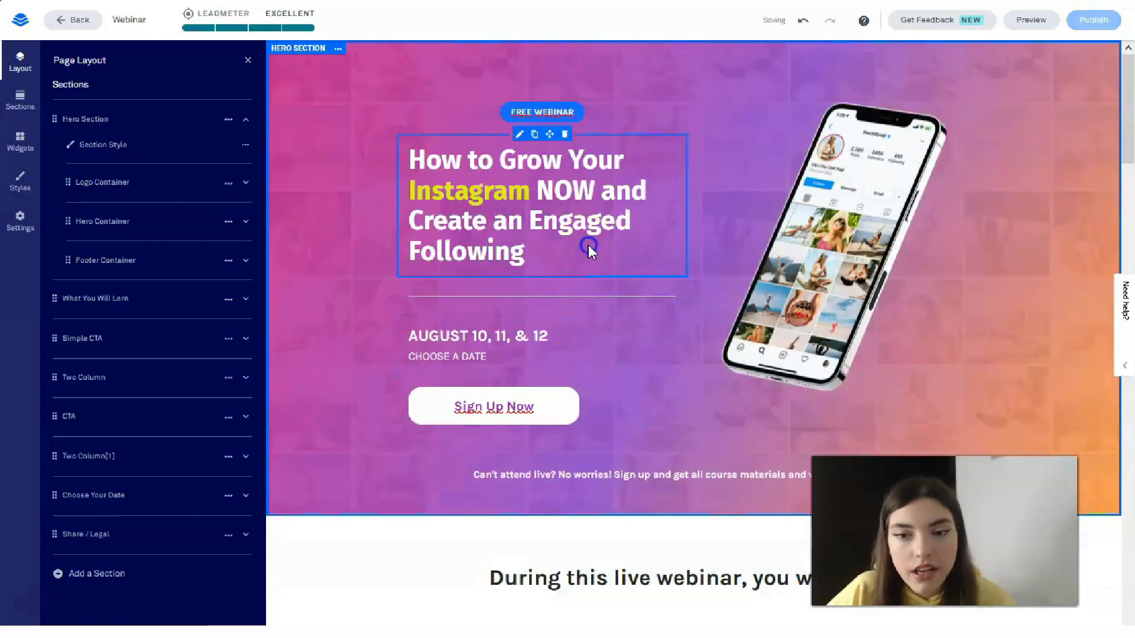
Step: Set the font of the entire hero headline to Lato
{"action": "left_click", "coordinate": [538, 254]}
{"action": "left_click_drag", "start_coordinate": [537, 253], "coordinate": [414, 152]}
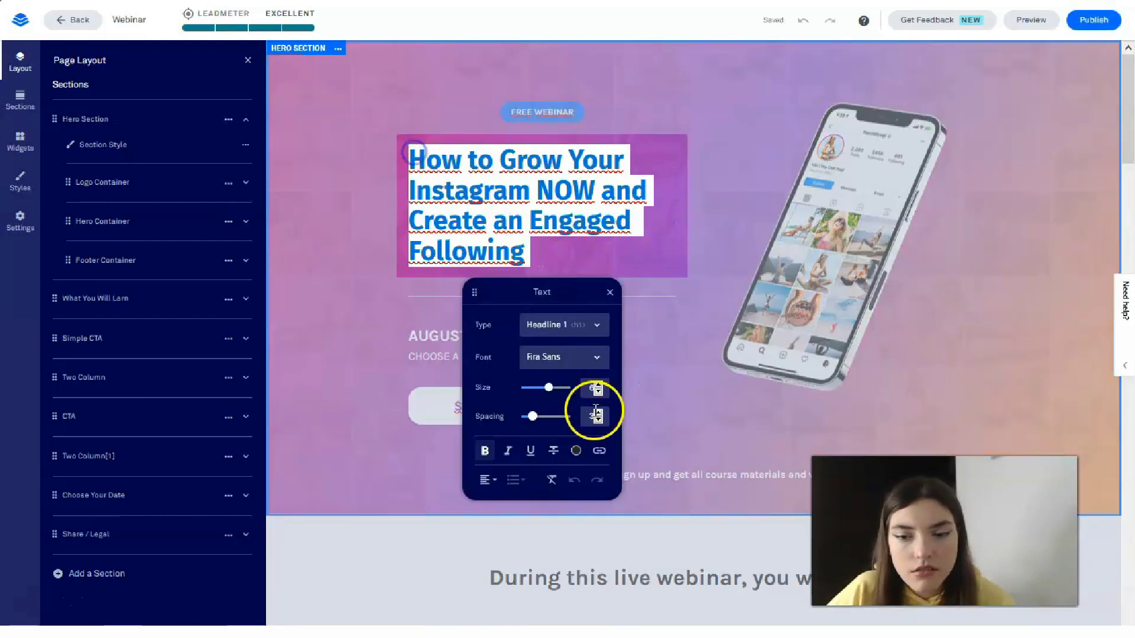
{"action": "left_click", "coordinate": [597, 356]}
{"action": "scroll", "coordinate": [578, 448], "scroll_direction": "down", "scroll_amount": 3}
{"action": "left_click", "coordinate": [576, 448]}
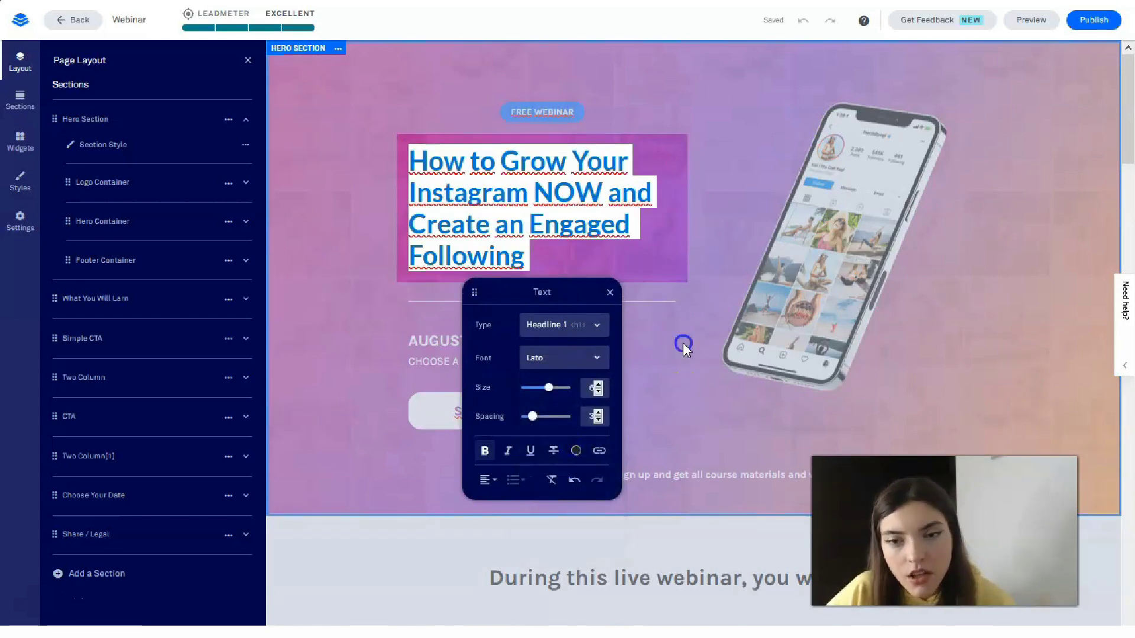
{"action": "left_click", "coordinate": [683, 288]}
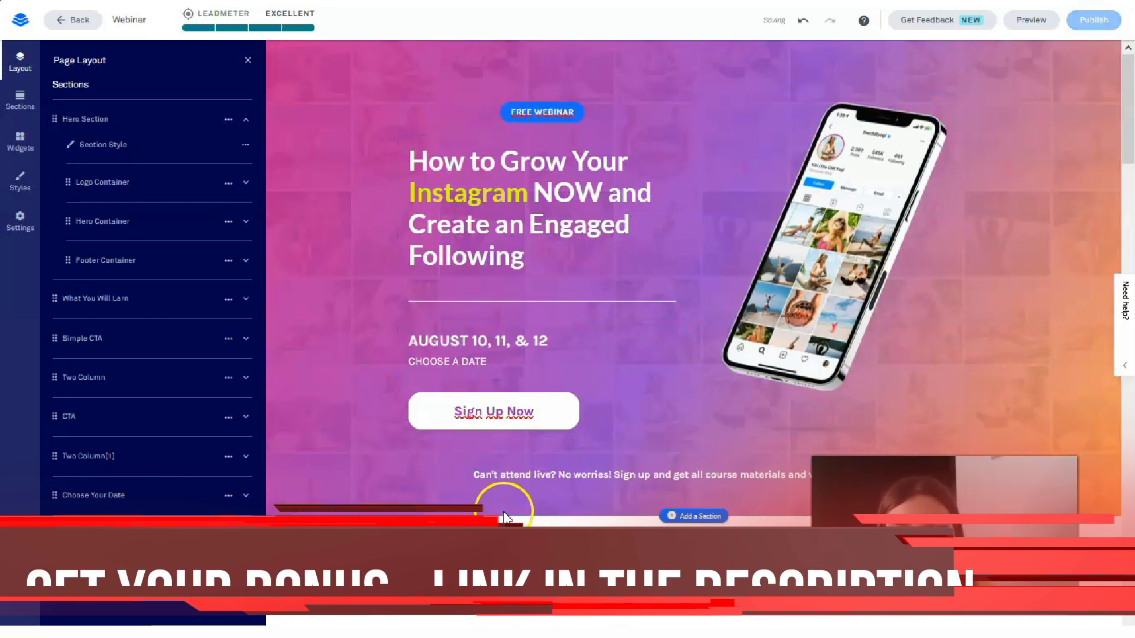
Step: Color the "AUGUST 10, 11, & 12" line in the hero section with the red brand color
{"action": "mouse_move", "coordinate": [494, 487]}
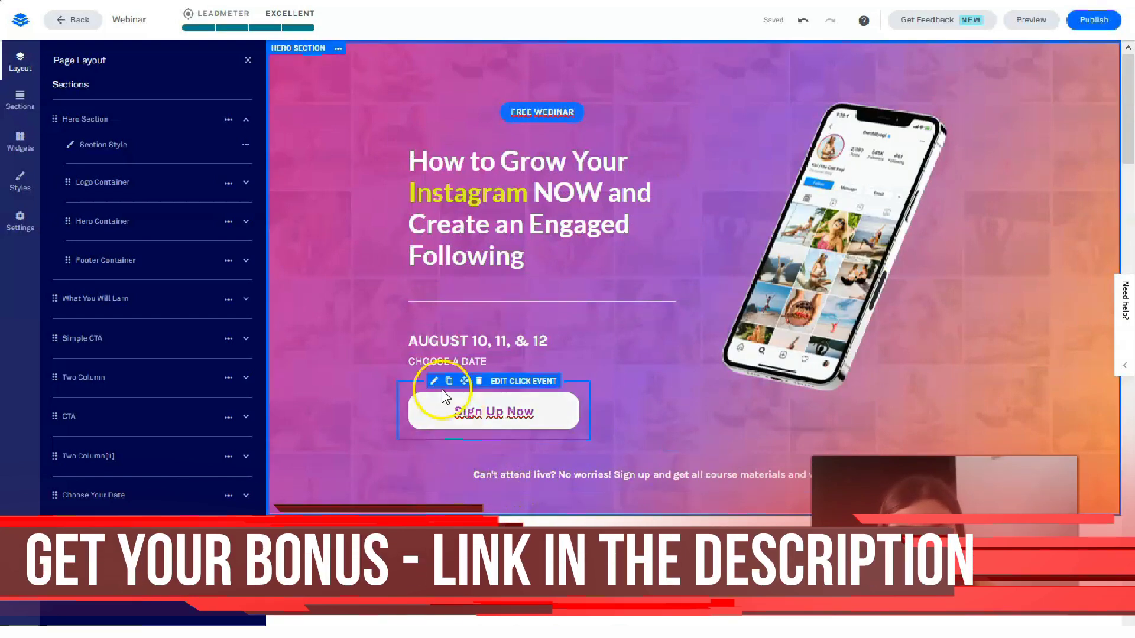
{"action": "left_click", "coordinate": [518, 349]}
{"action": "left_click_drag", "start_coordinate": [550, 377], "coordinate": [578, 347]}
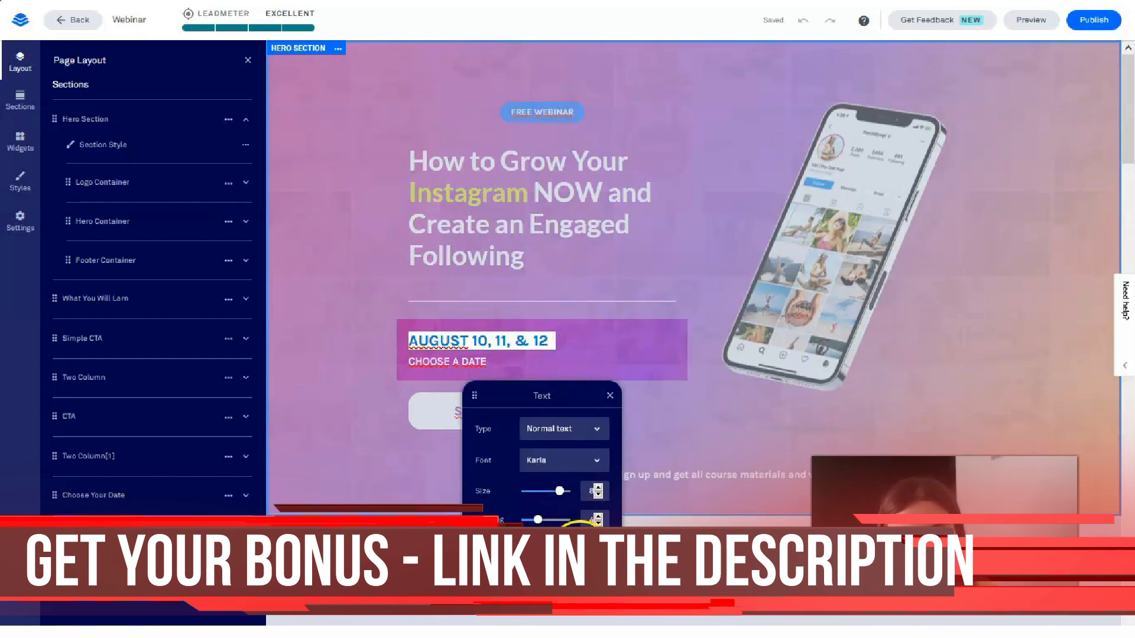
{"action": "left_click", "coordinate": [591, 551]}
{"action": "left_click", "coordinate": [554, 449]}
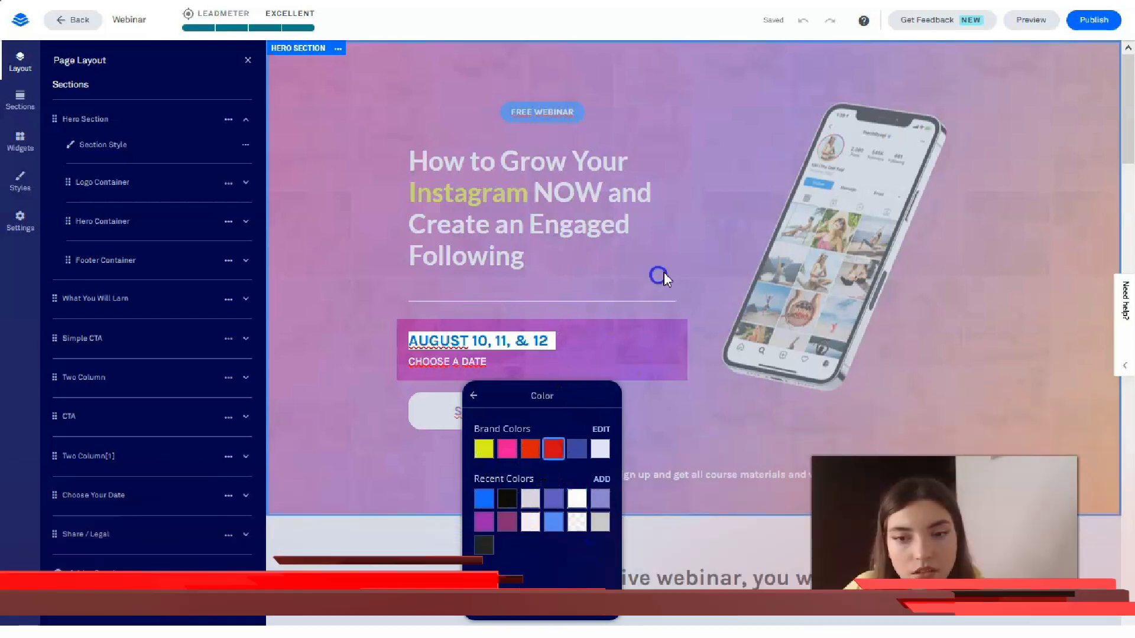
{"action": "left_click", "coordinate": [665, 272]}
Step: Color the "AUGUST 10, 11, & 12" line with the yellow brand color
{"action": "left_click", "coordinate": [506, 346]}
{"action": "left_click", "coordinate": [506, 346]}
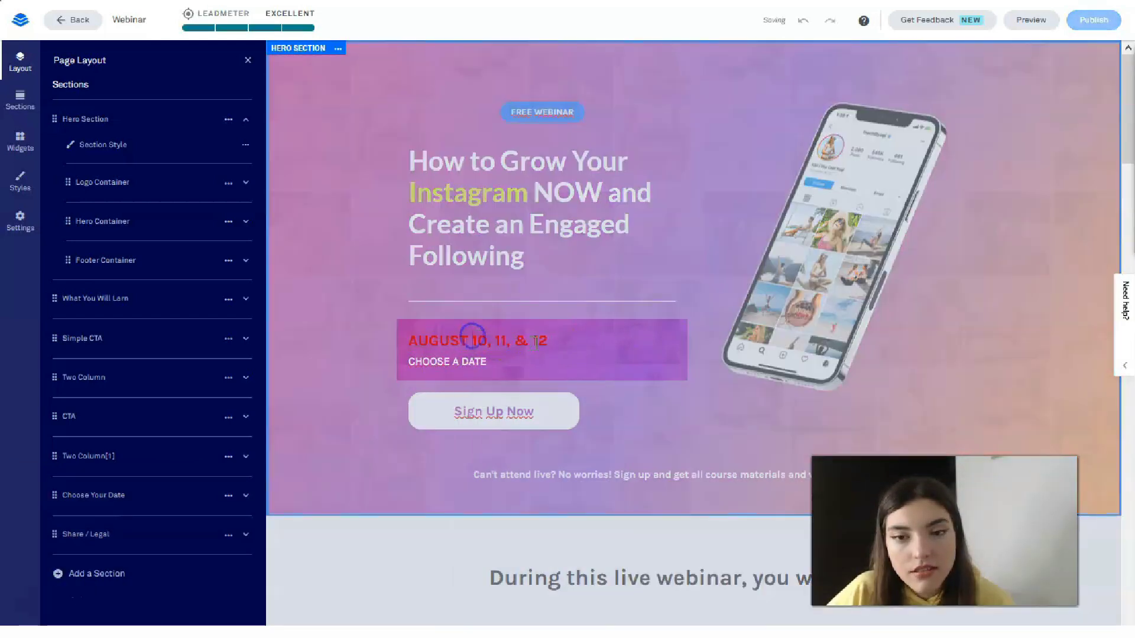
{"action": "left_click_drag", "start_coordinate": [548, 345], "coordinate": [404, 342]}
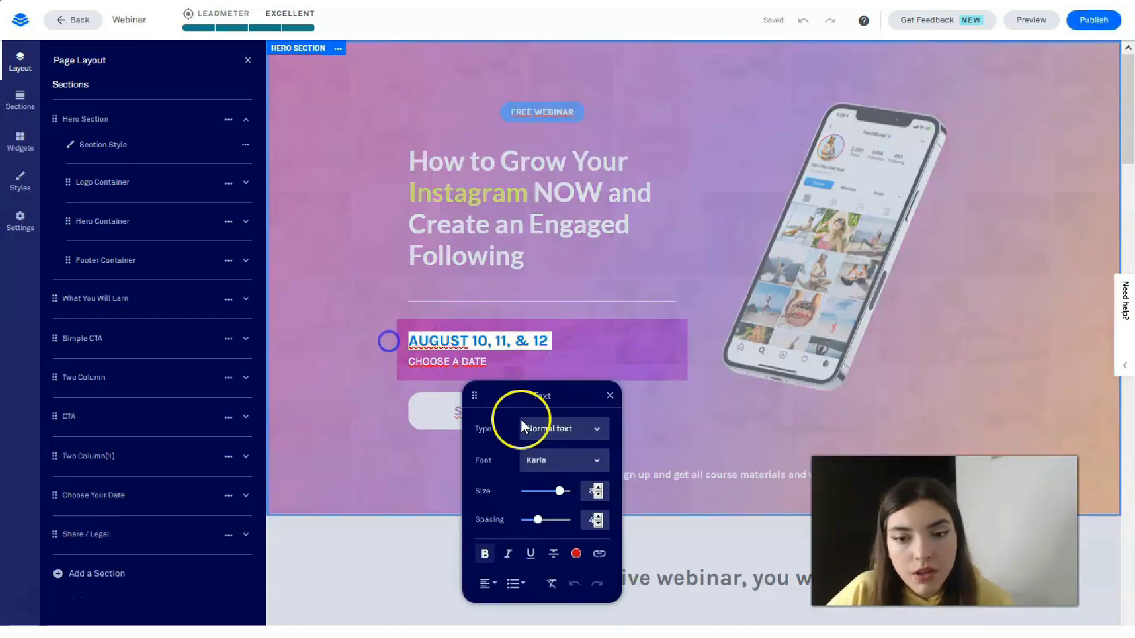
{"action": "left_click", "coordinate": [576, 553]}
{"action": "left_click", "coordinate": [483, 449]}
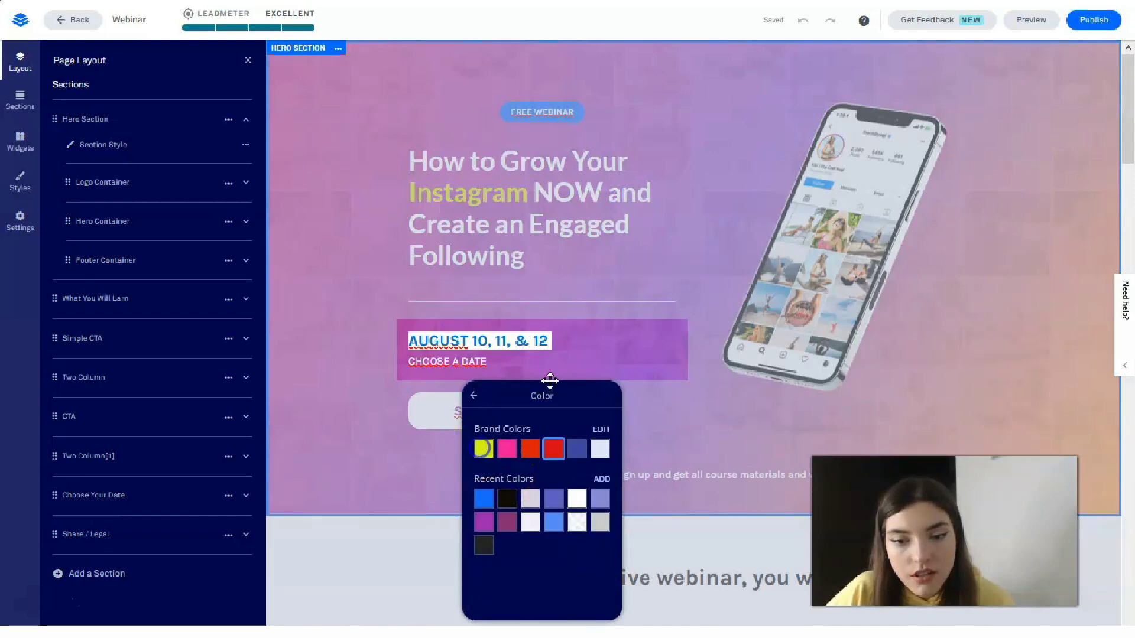
{"action": "left_click", "coordinate": [644, 440]}
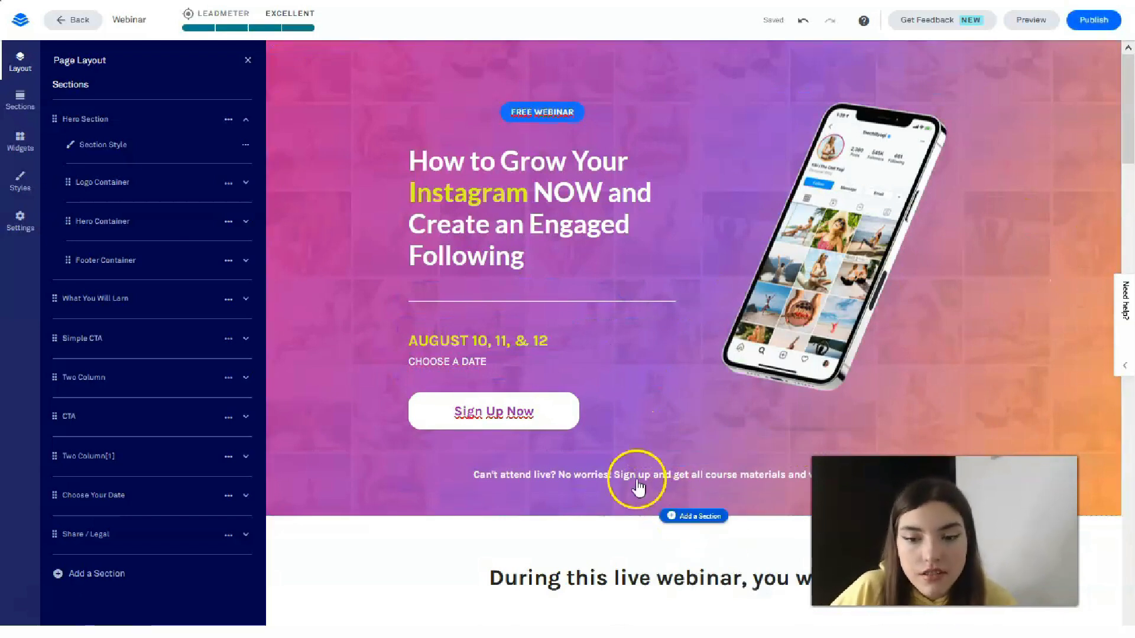
Step: Reduce the spacing of the "Can't attend live?" line and try italics on it before restoring upright text
{"action": "left_click", "coordinate": [504, 479]}
{"action": "left_click_drag", "start_coordinate": [477, 473], "coordinate": [758, 474]}
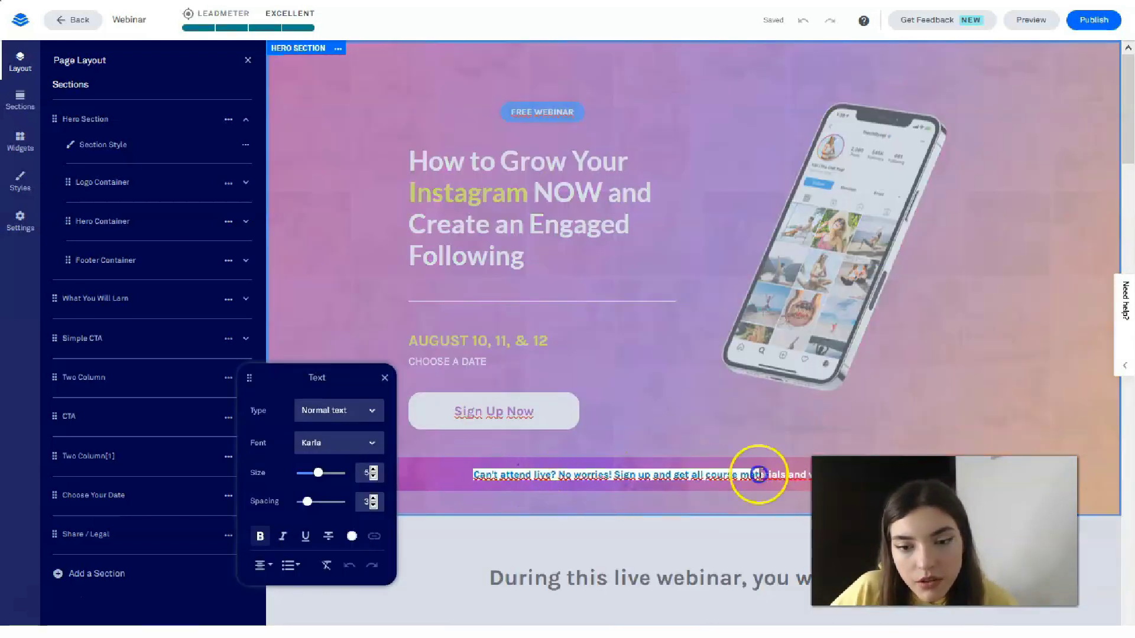
{"action": "left_click_drag", "start_coordinate": [306, 501], "coordinate": [302, 503]}
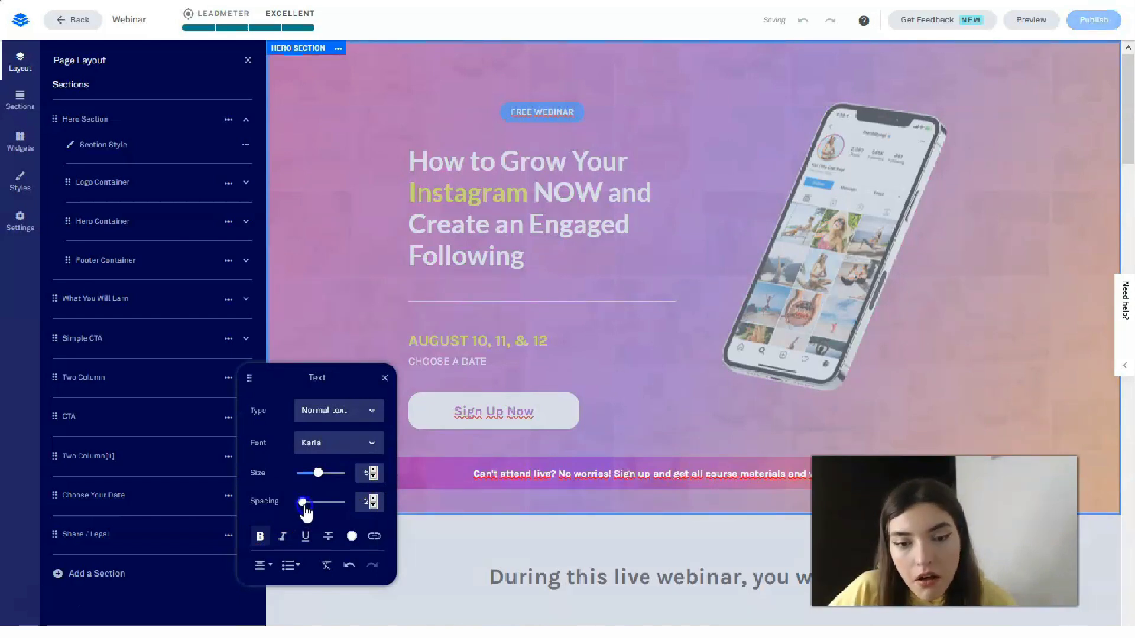
{"action": "left_click", "coordinate": [287, 538]}
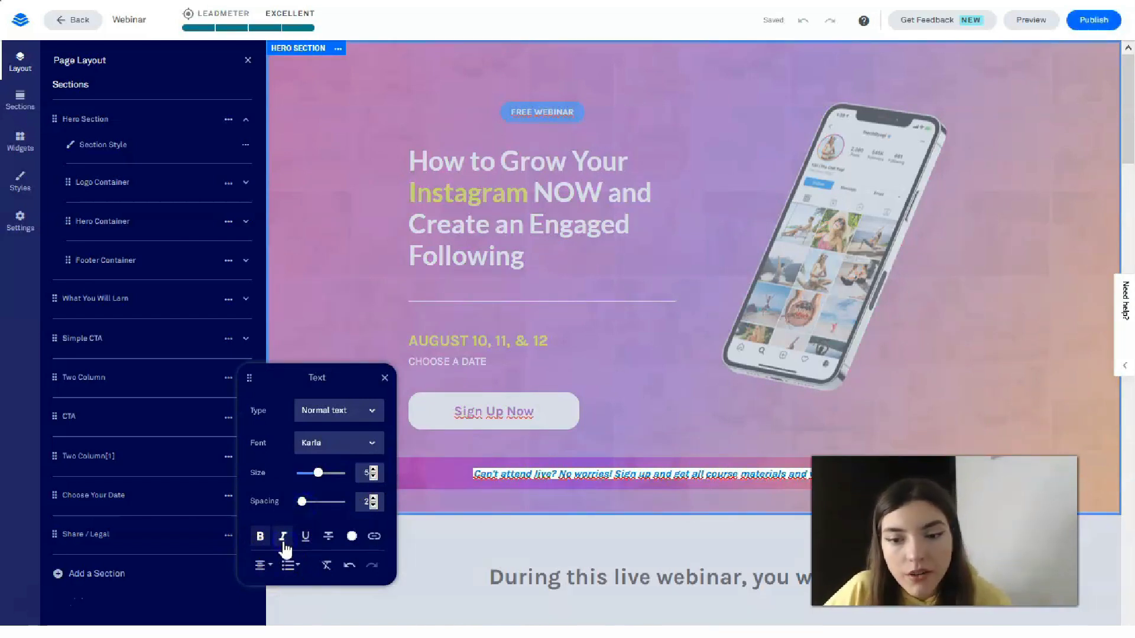
{"action": "left_click", "coordinate": [285, 549]}
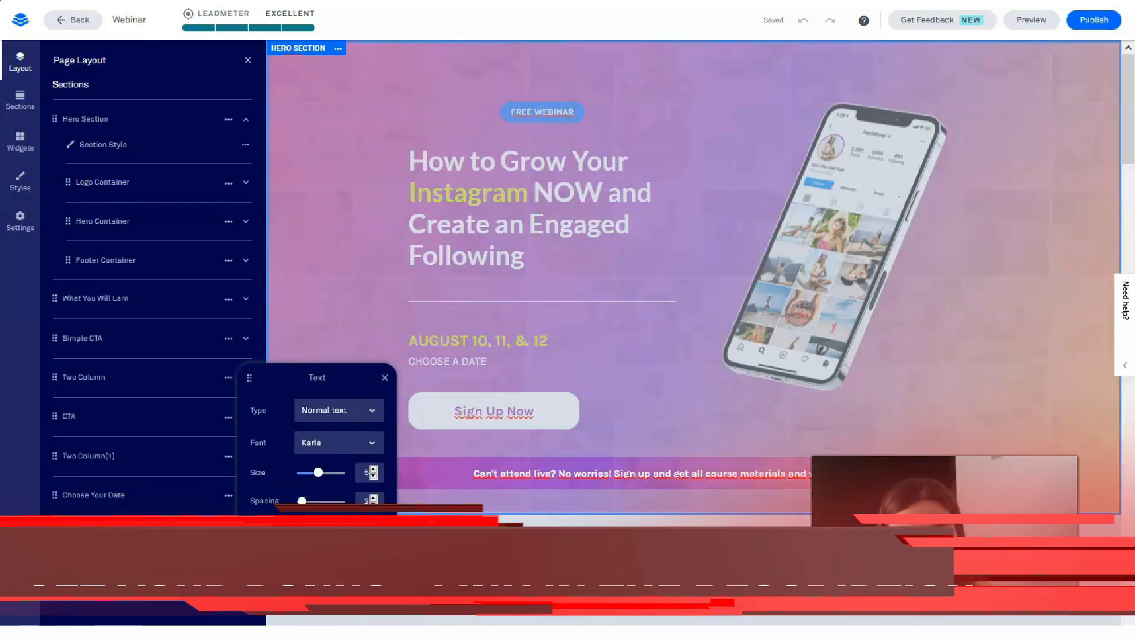
Step: Color the "Can't attend live?" line with the plum shade from the recent colors
{"action": "left_click", "coordinate": [269, 510]}
{"action": "left_click", "coordinate": [280, 504]}
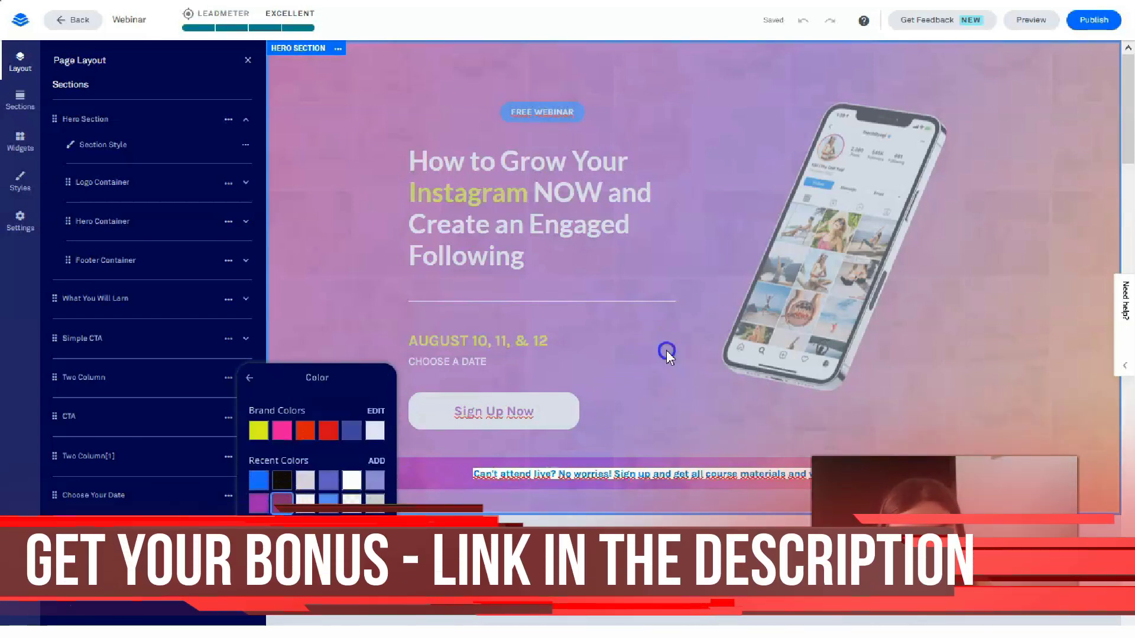
{"action": "left_click", "coordinate": [665, 350]}
{"action": "left_click", "coordinate": [468, 497]}
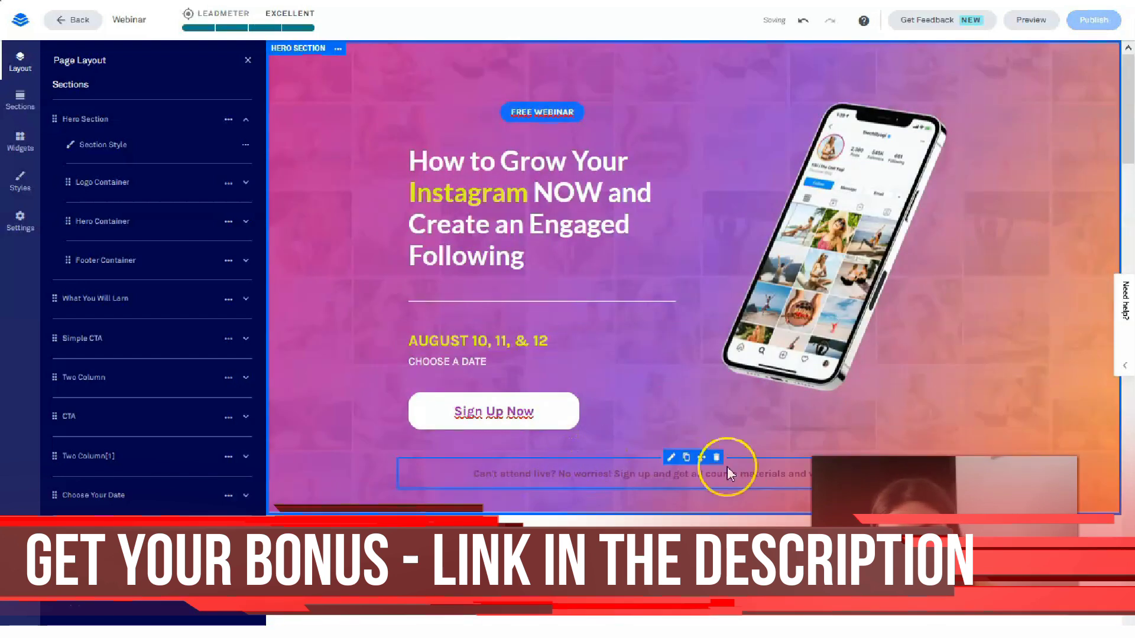
{"action": "left_click", "coordinate": [652, 372]}
Step: Examine the area below the hero, the page's section list and the containers nested in the Hero Section
{"action": "scroll", "coordinate": [652, 371], "scroll_direction": "down", "scroll_amount": 5}
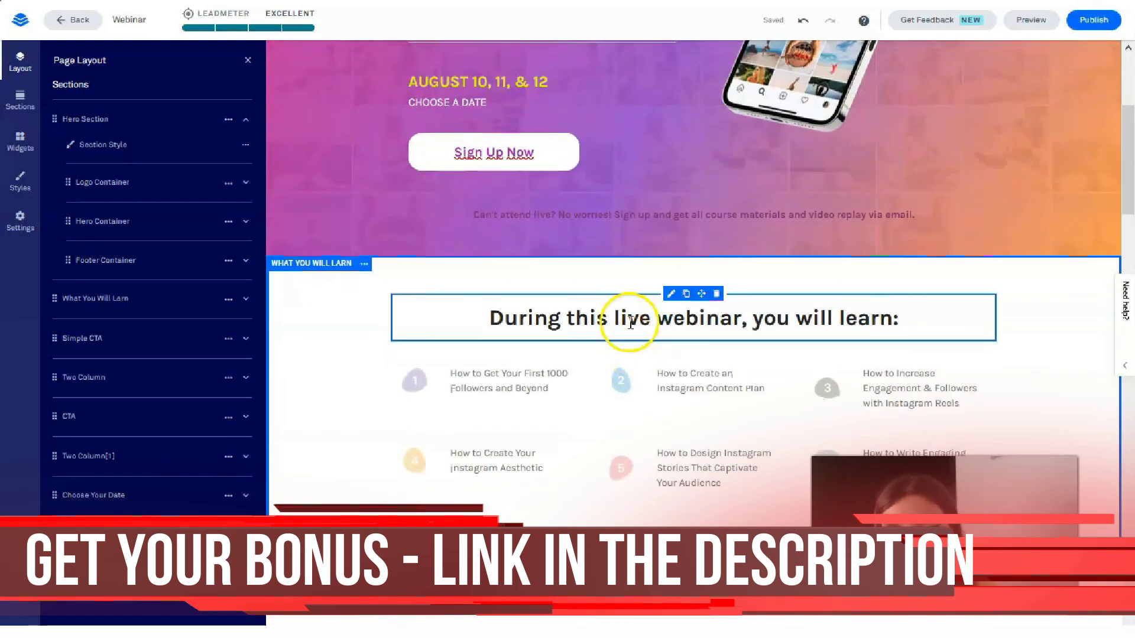
{"action": "scroll", "coordinate": [816, 238], "scroll_direction": "up", "scroll_amount": 5}
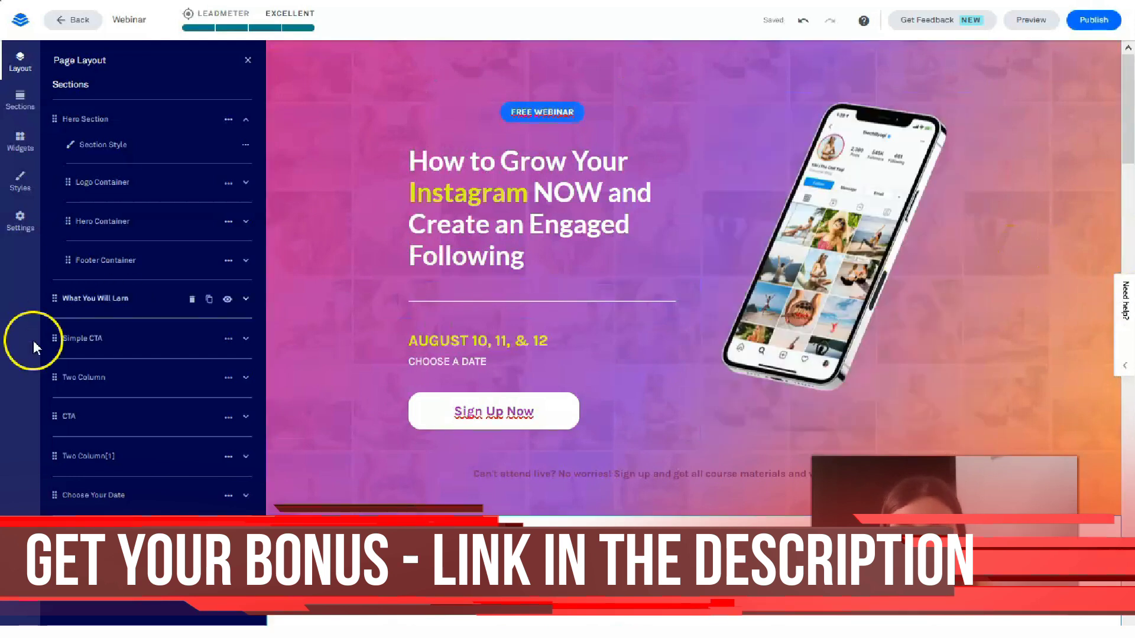
{"action": "left_click", "coordinate": [526, 305]}
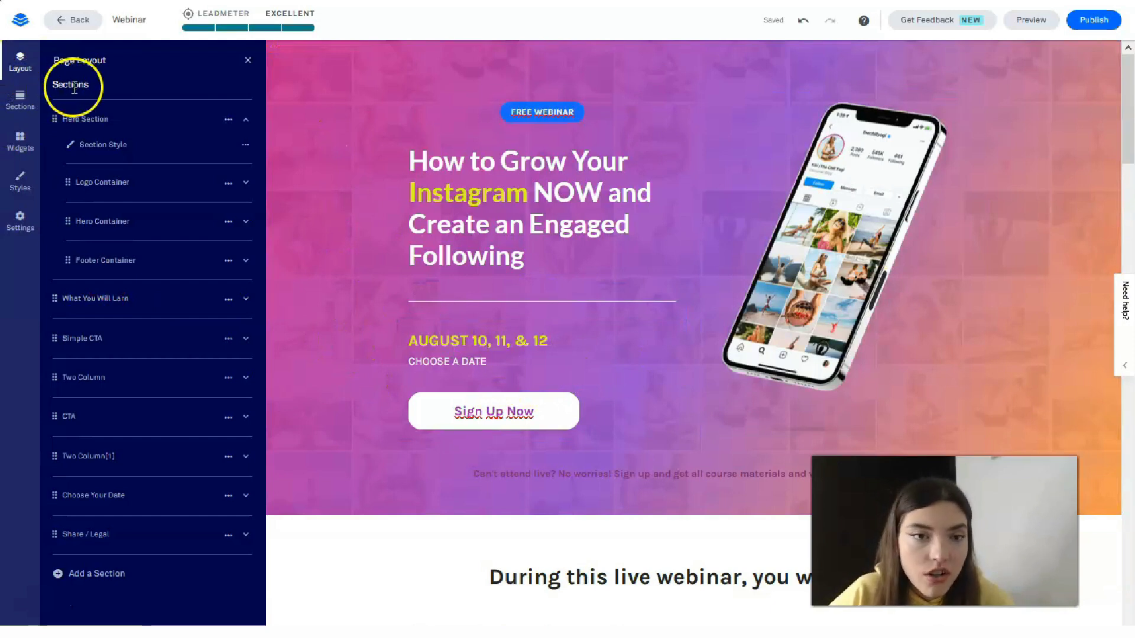
{"action": "left_click", "coordinate": [88, 119]}
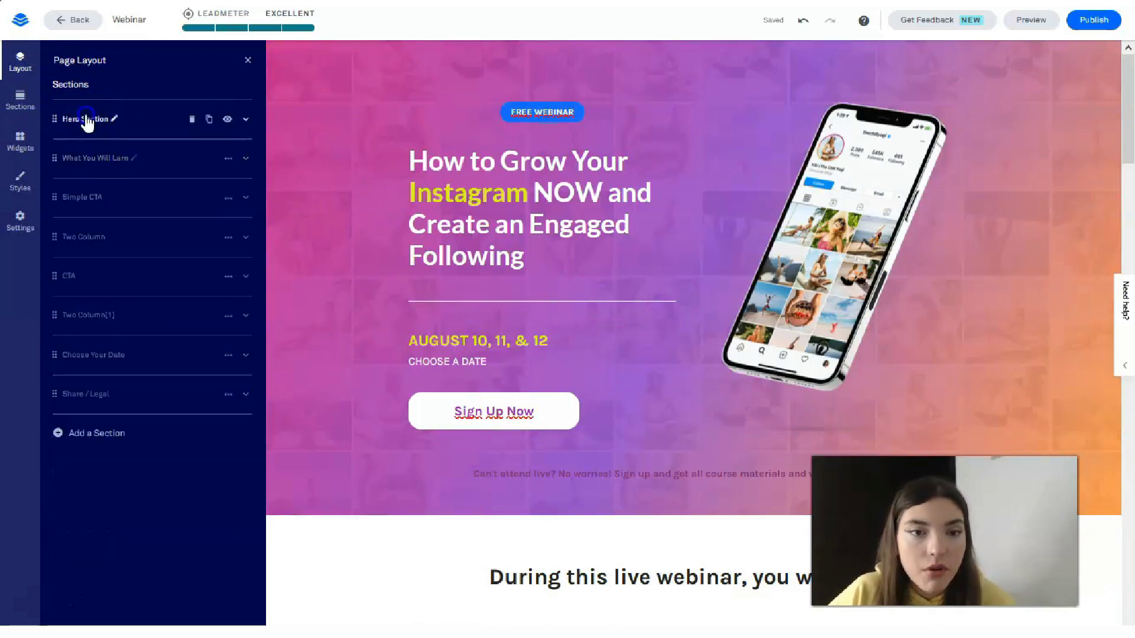
{"action": "left_click", "coordinate": [87, 120]}
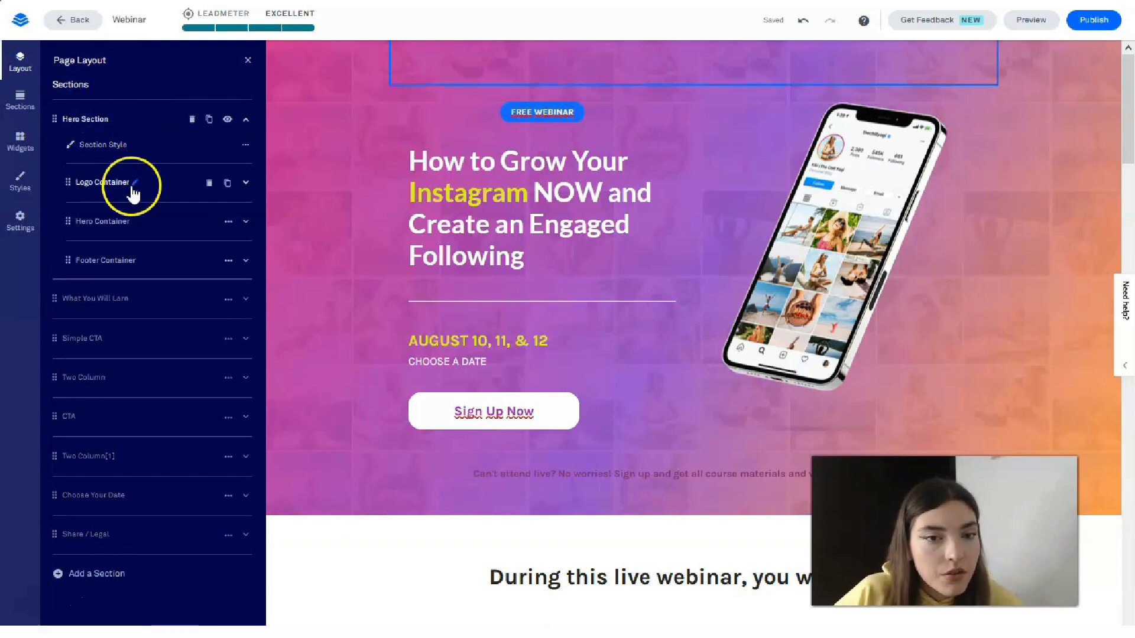
{"action": "left_click", "coordinate": [26, 68]}
{"action": "left_click", "coordinate": [26, 70]}
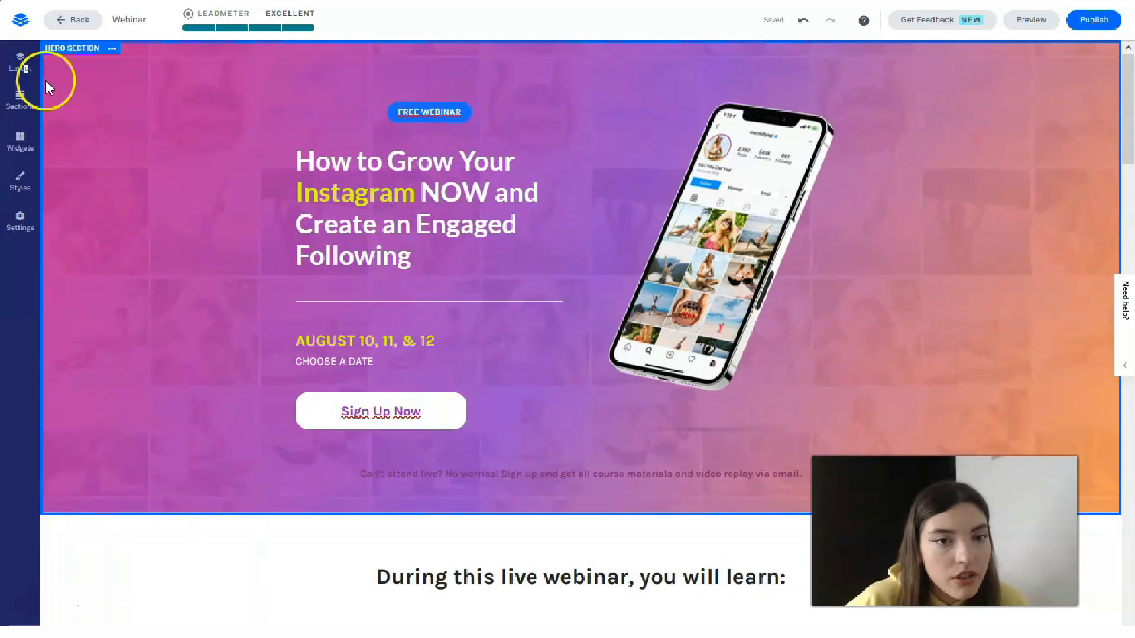
{"action": "left_click", "coordinate": [77, 119]}
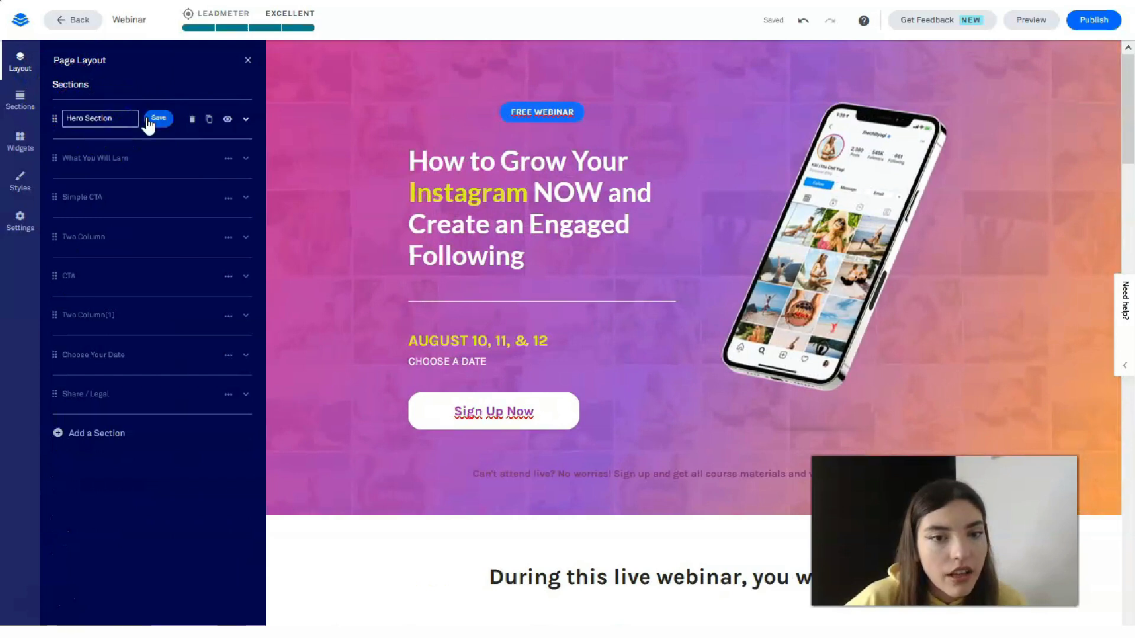
{"action": "left_click", "coordinate": [175, 120]}
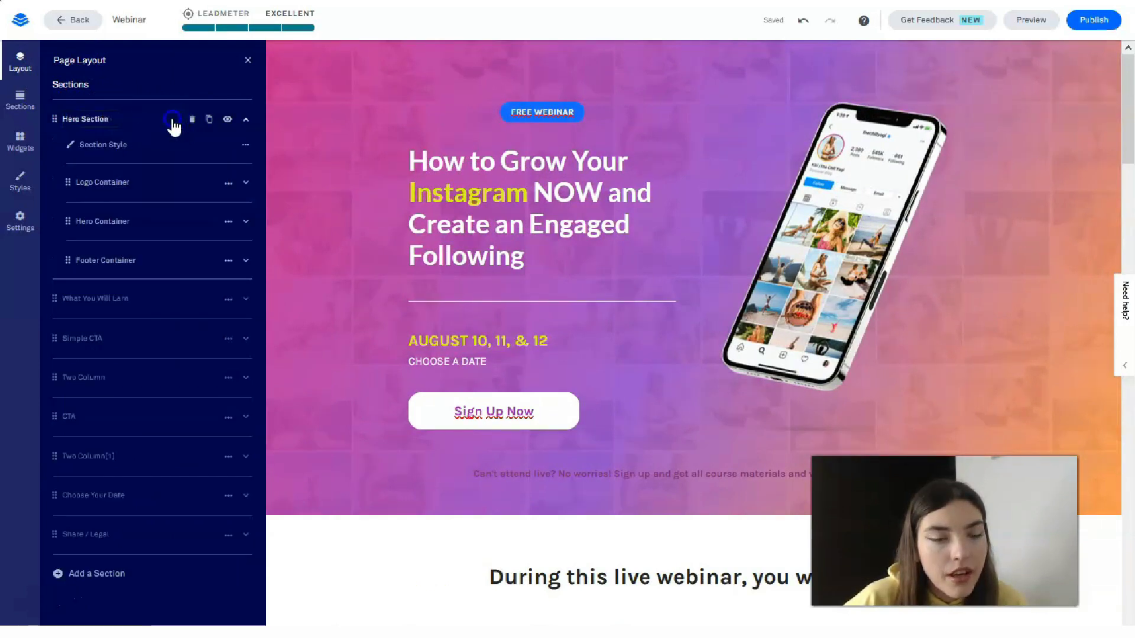
{"action": "left_click", "coordinate": [173, 122]}
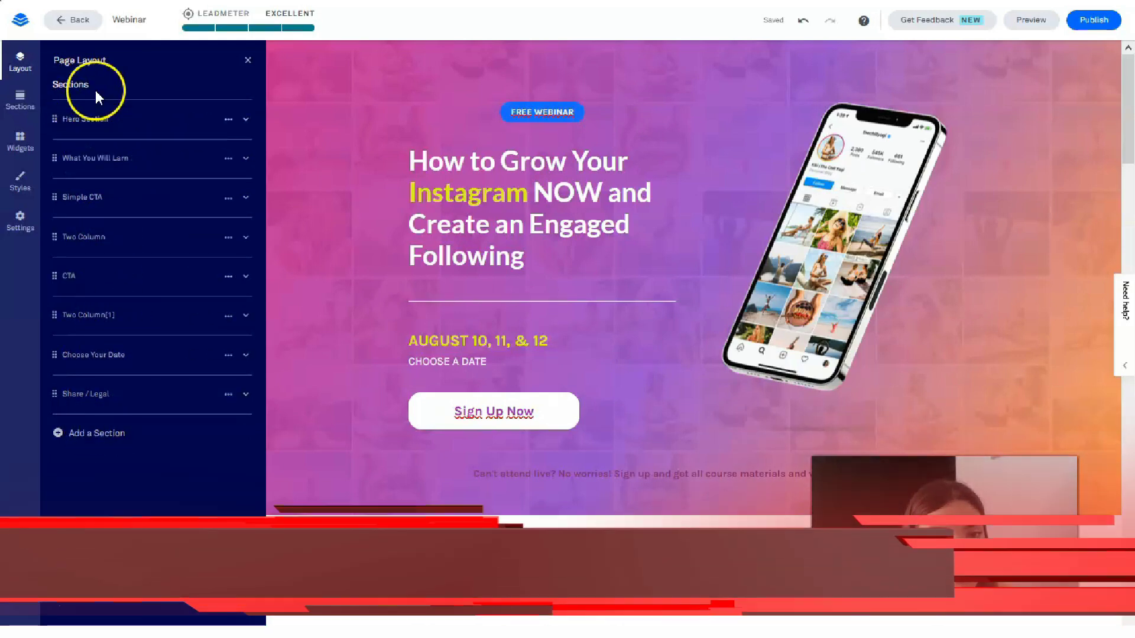
Step: Remove the background color and the background image from the Hero Section's style
{"action": "left_click", "coordinate": [91, 120]}
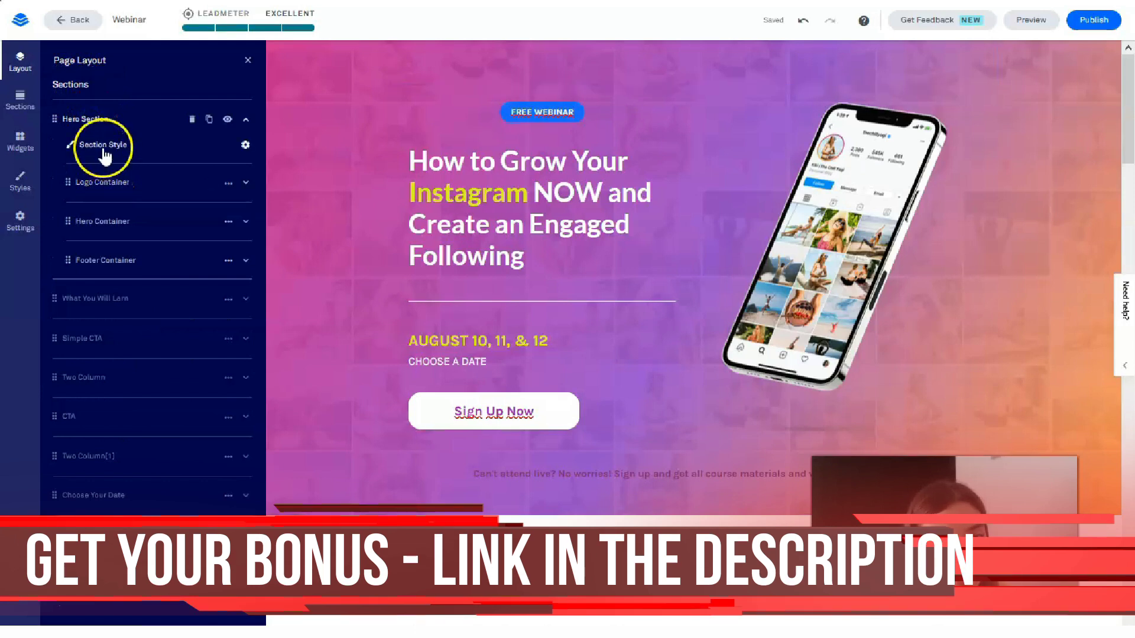
{"action": "left_click", "coordinate": [105, 146]}
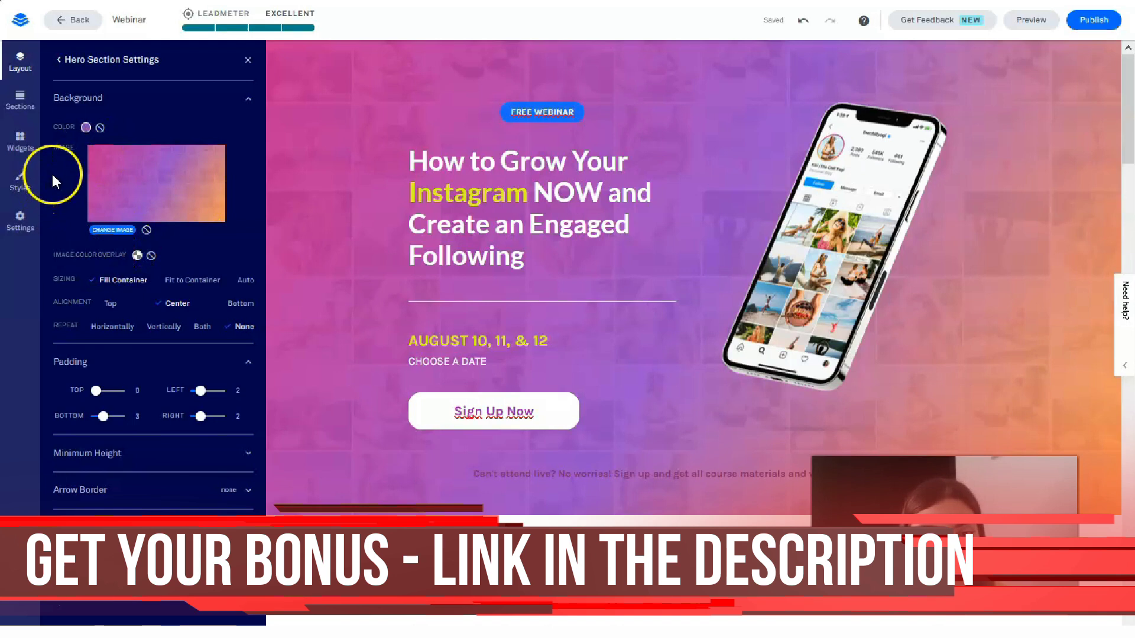
{"action": "left_click", "coordinate": [94, 169]}
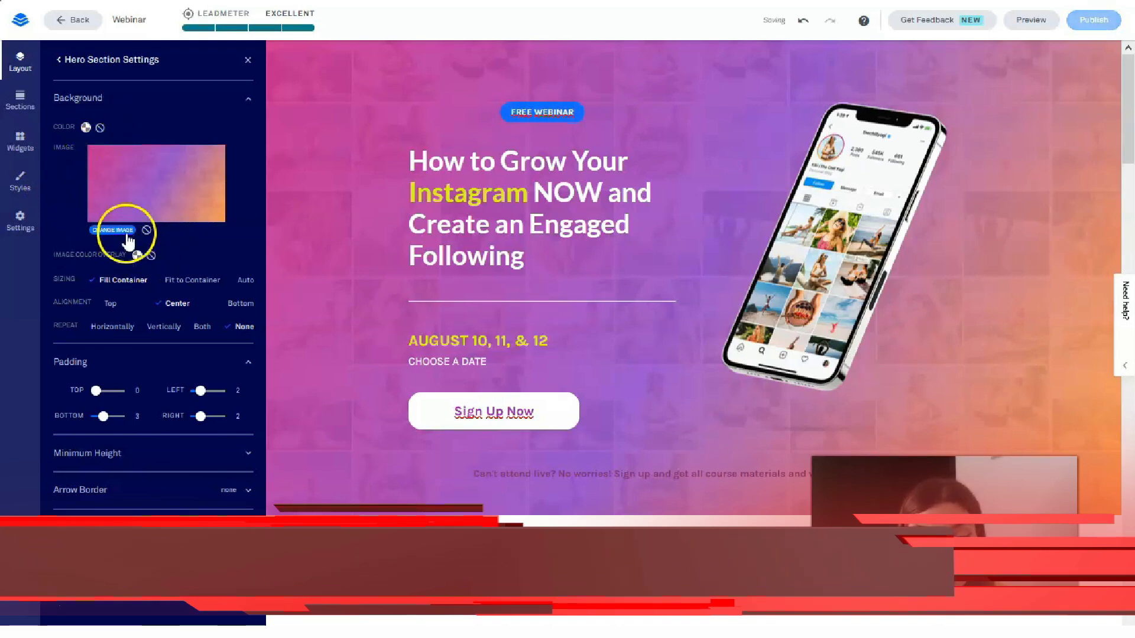
{"action": "left_click", "coordinate": [145, 229]}
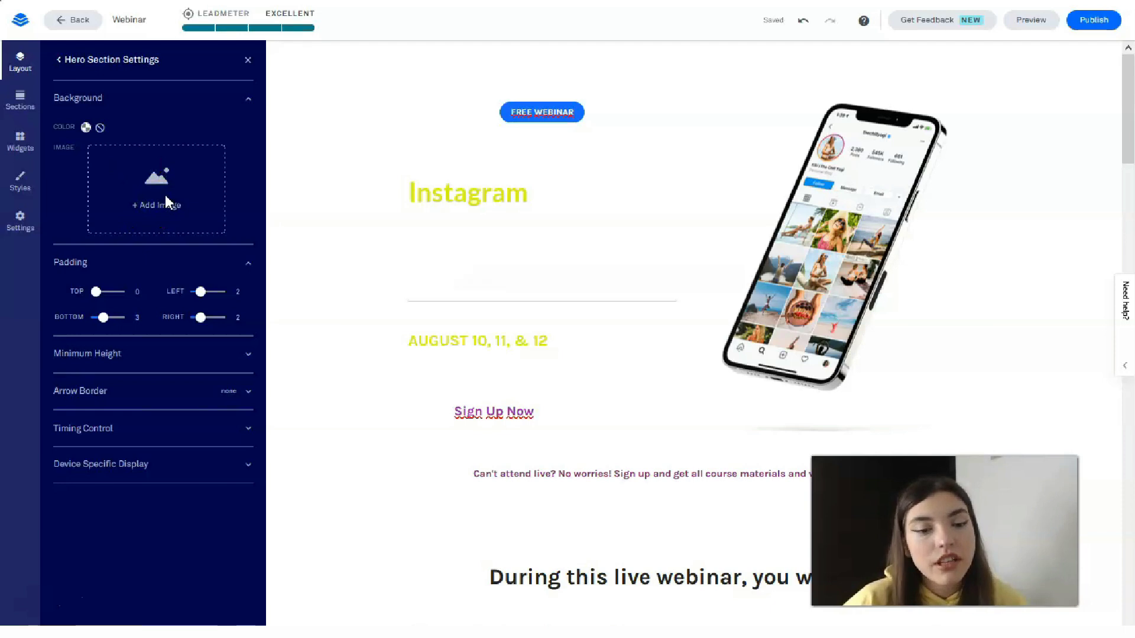
Step: Upload the image 3d-render-technology-background-with-network-communications-structure-design.jpg as the Hero Section's background
{"action": "left_click", "coordinate": [167, 202]}
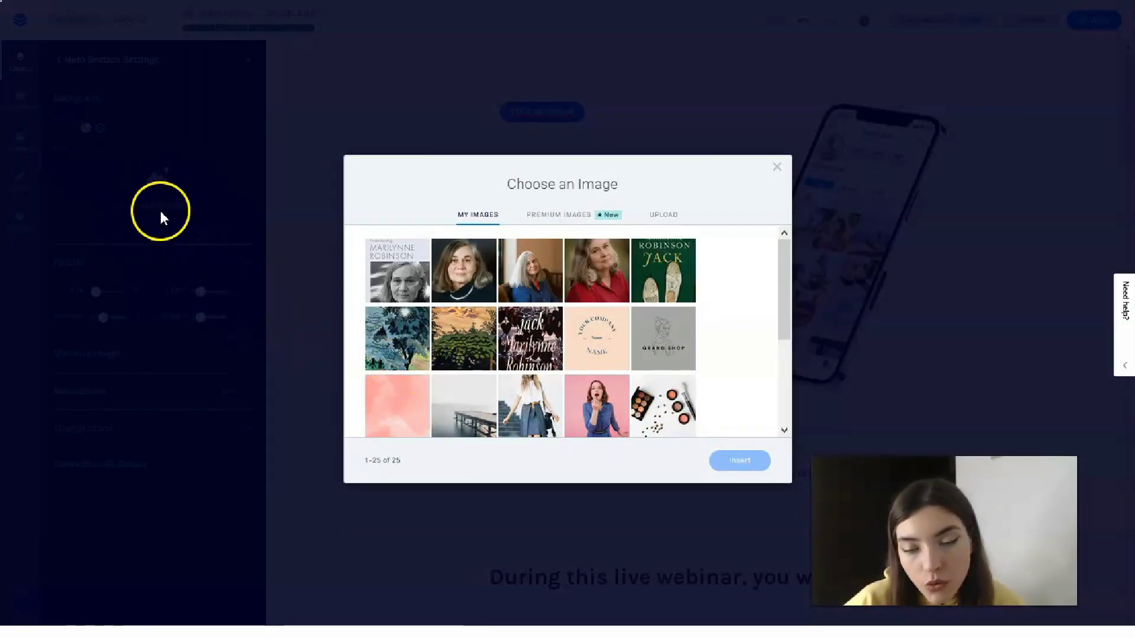
{"action": "scroll", "coordinate": [458, 342], "scroll_direction": "down", "scroll_amount": 3}
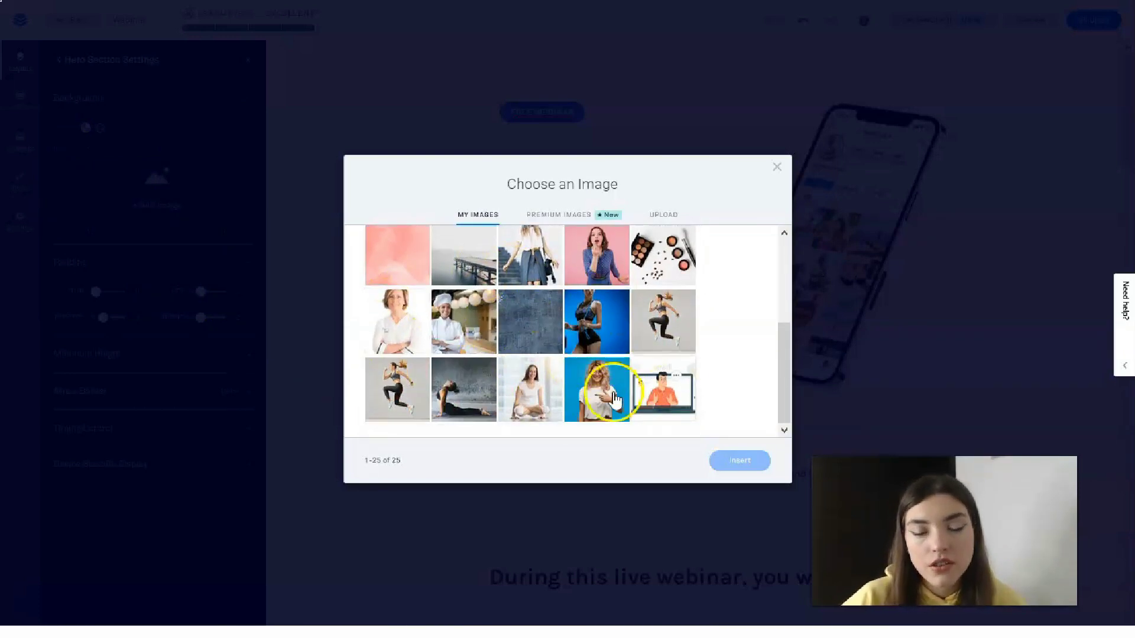
{"action": "scroll", "coordinate": [585, 331], "scroll_direction": "up", "scroll_amount": 3}
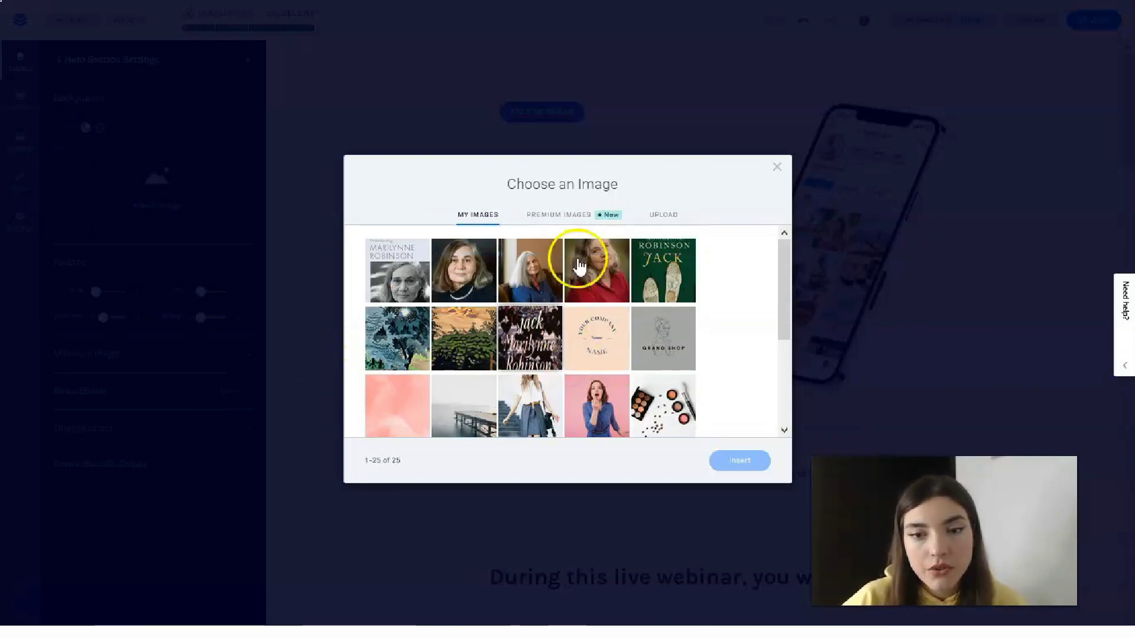
{"action": "left_click", "coordinate": [560, 215]}
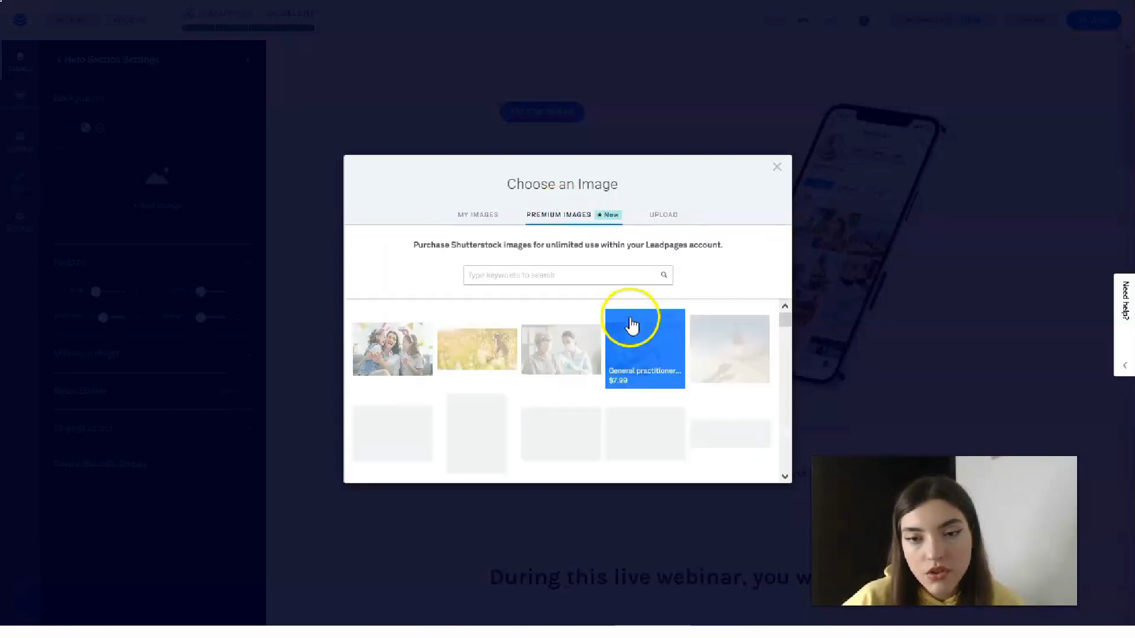
{"action": "scroll", "coordinate": [504, 313], "scroll_direction": "down", "scroll_amount": 5}
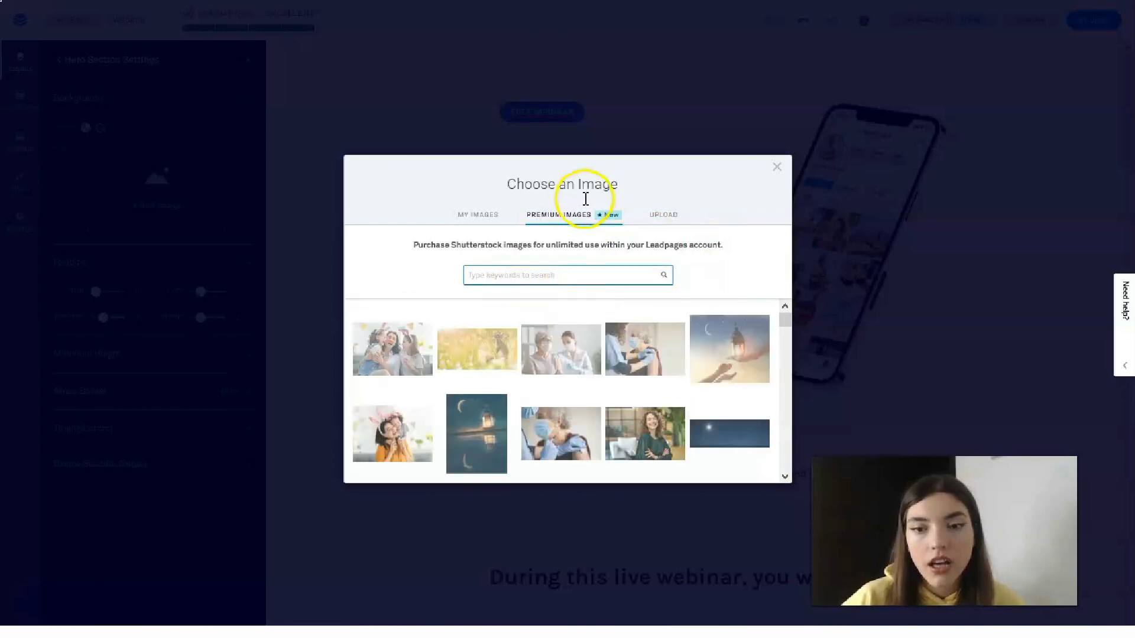
{"action": "left_click", "coordinate": [665, 215]}
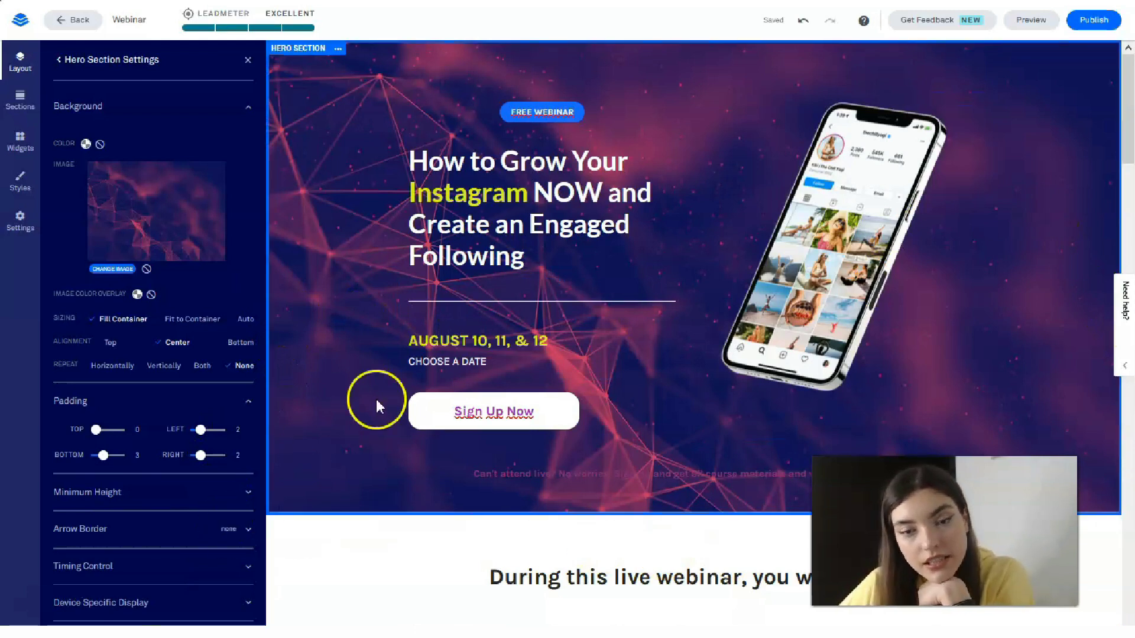
Step: Give the hero's Sign Up Now button the pink brand color as background and white text
{"action": "left_click", "coordinate": [417, 408]}
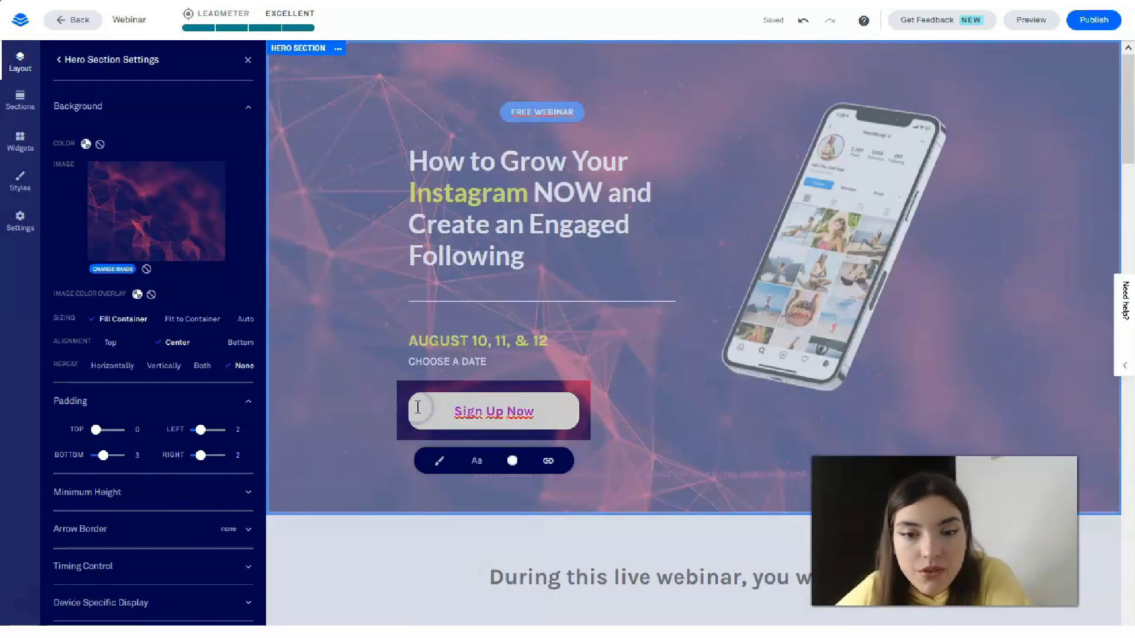
{"action": "left_click", "coordinate": [512, 460]}
{"action": "left_click", "coordinate": [469, 464]}
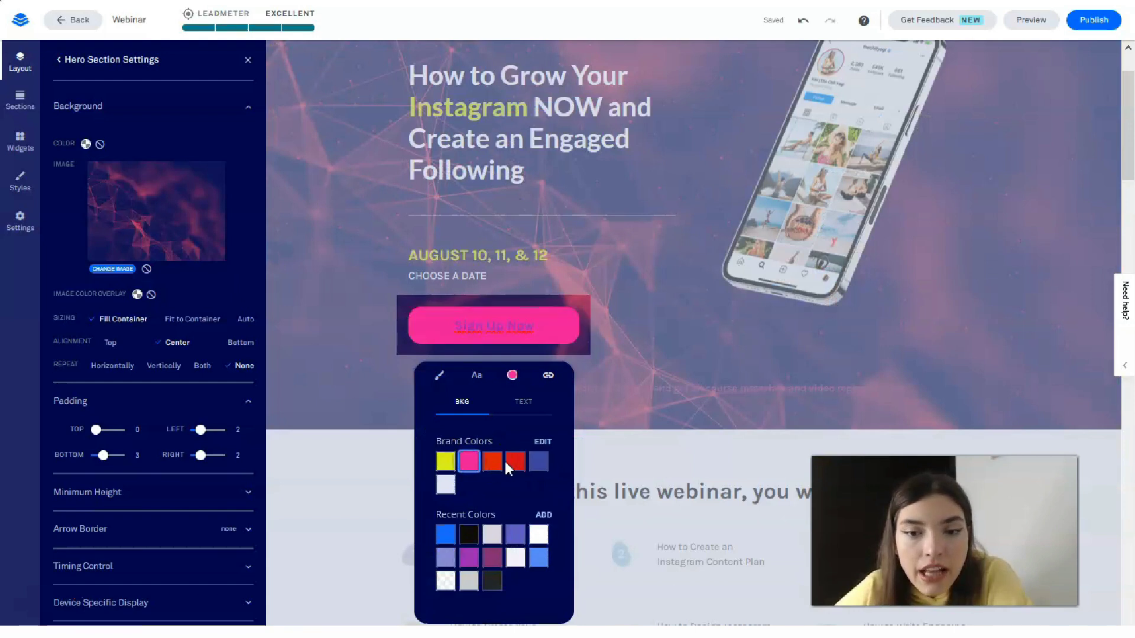
{"action": "left_click", "coordinate": [704, 372]}
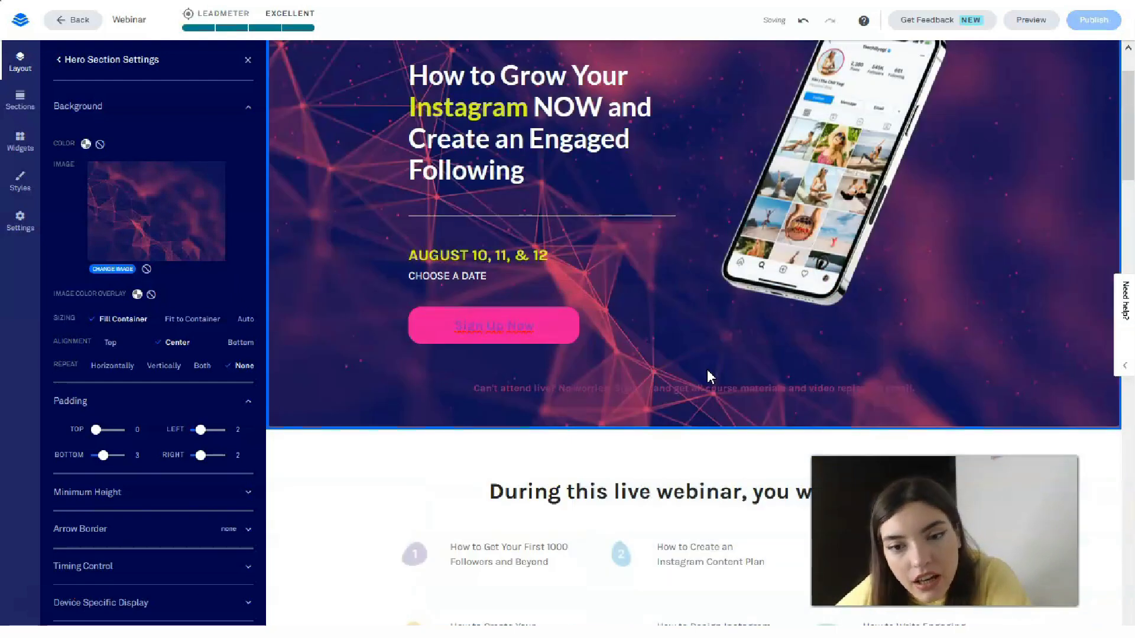
{"action": "left_click", "coordinate": [663, 392]}
{"action": "left_click", "coordinate": [520, 408]}
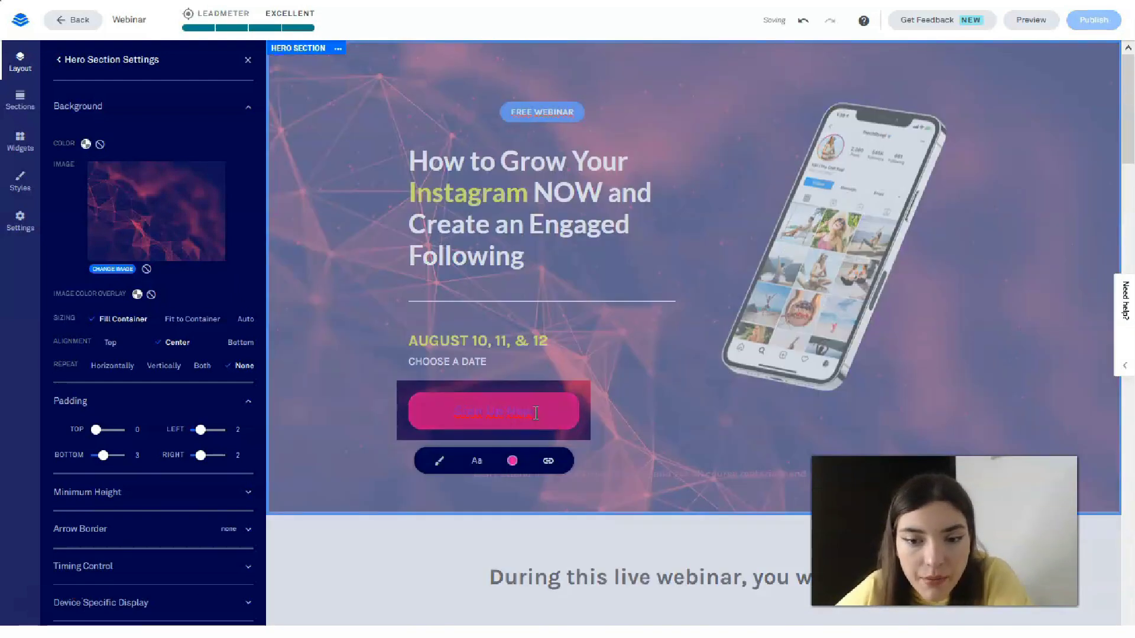
{"action": "left_click", "coordinate": [512, 460]}
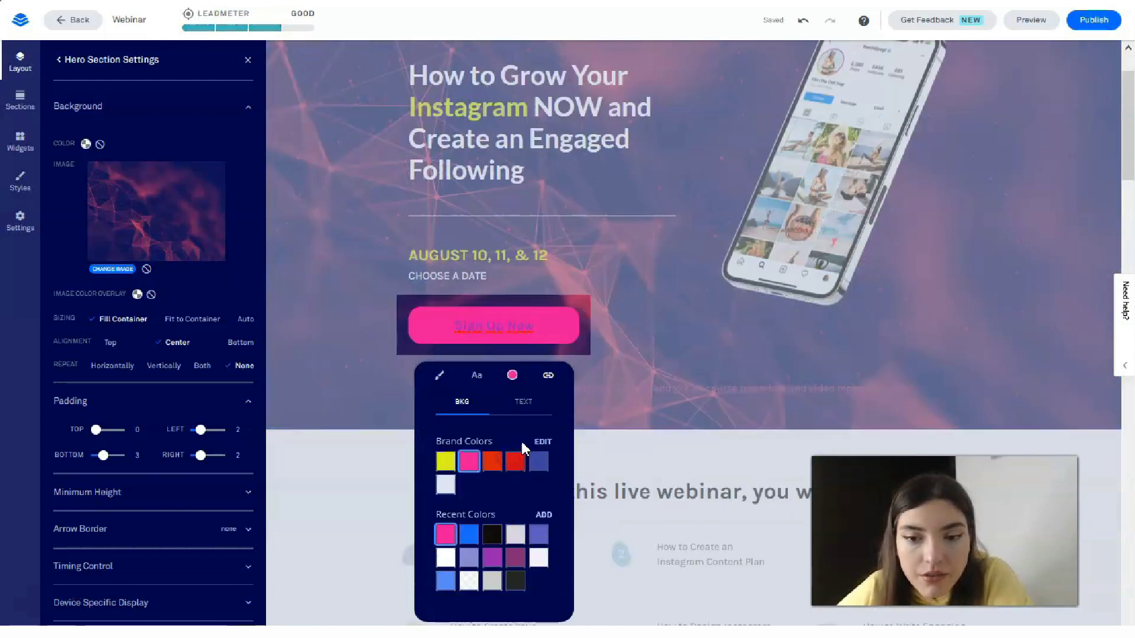
{"action": "left_click", "coordinate": [524, 403]}
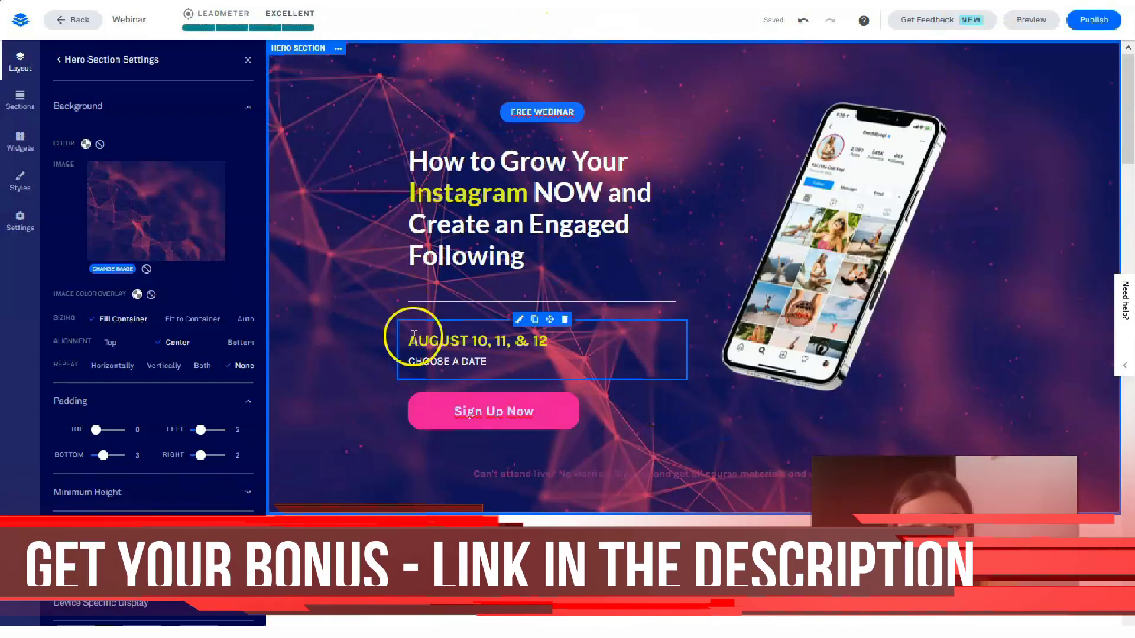
Step: Set the What You Will Learn section's padding to 0 at the bottom and 4 on the left and right
{"action": "scroll", "coordinate": [560, 412], "scroll_direction": "down", "scroll_amount": 3}
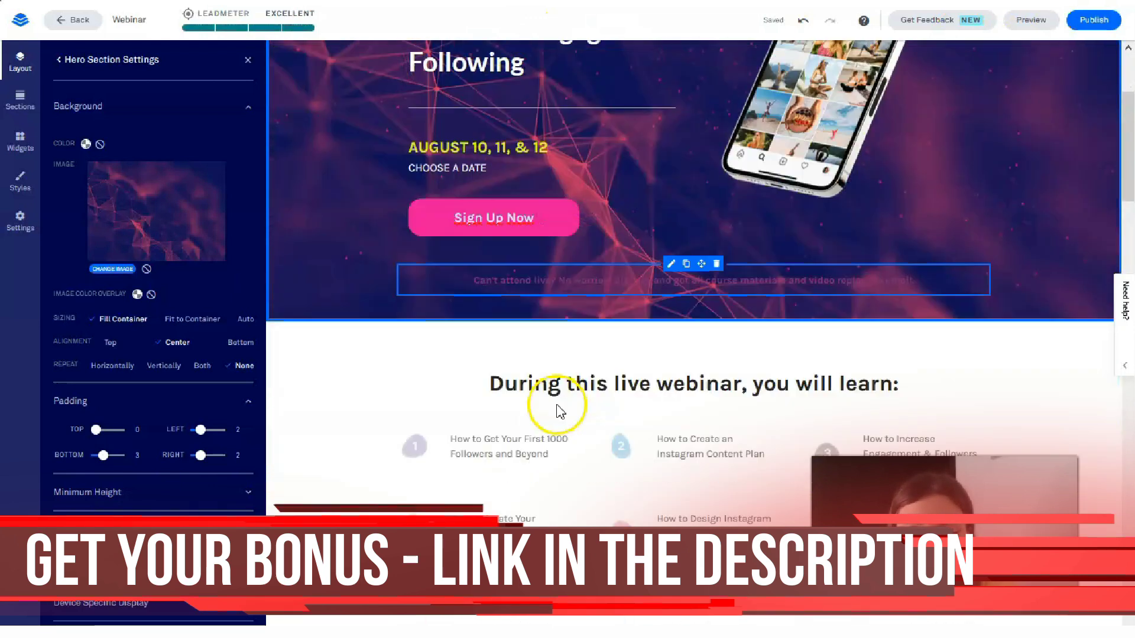
{"action": "scroll", "coordinate": [560, 412], "scroll_direction": "down", "scroll_amount": 3}
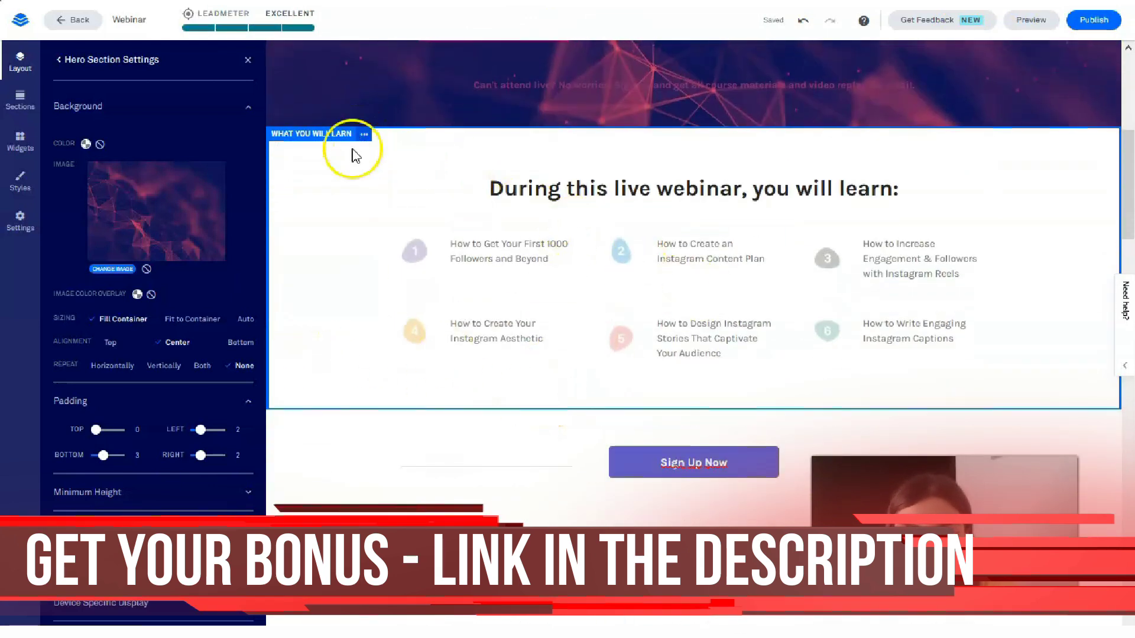
{"action": "left_click", "coordinate": [60, 62]}
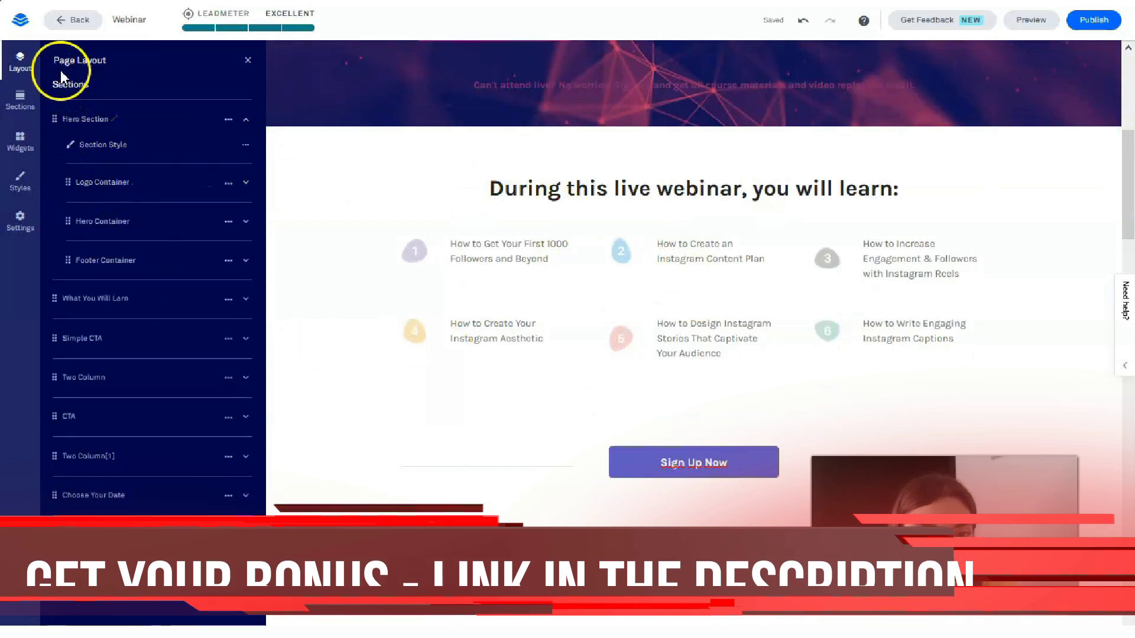
{"action": "left_click", "coordinate": [92, 146]}
{"action": "left_click", "coordinate": [83, 119]}
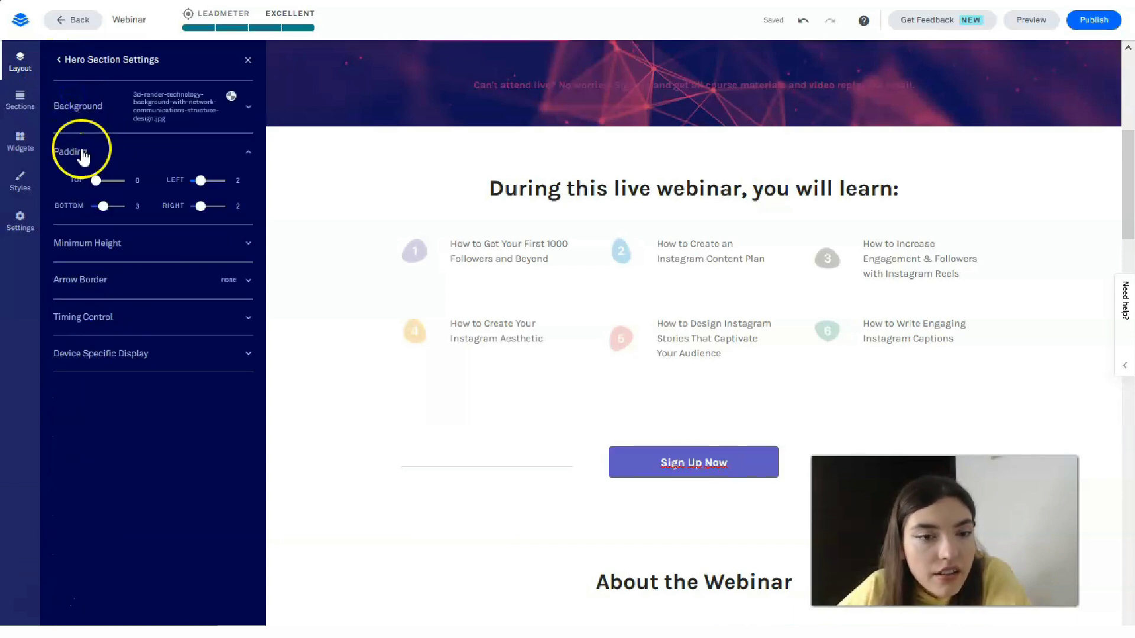
{"action": "left_click", "coordinate": [62, 61]}
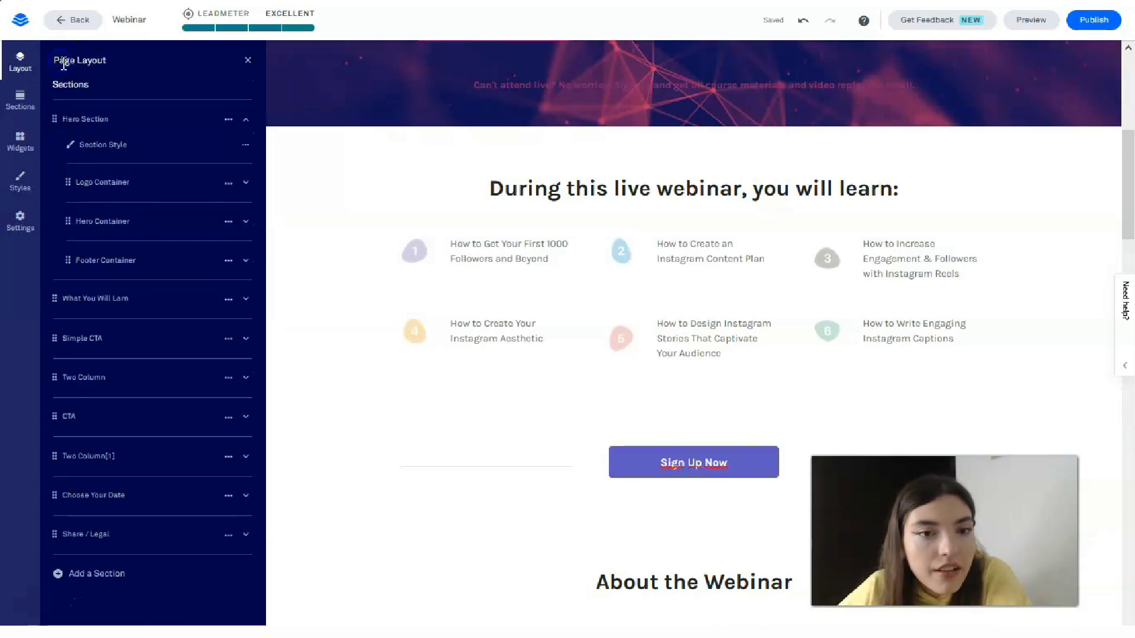
{"action": "left_click", "coordinate": [99, 310]}
{"action": "left_click", "coordinate": [147, 335]}
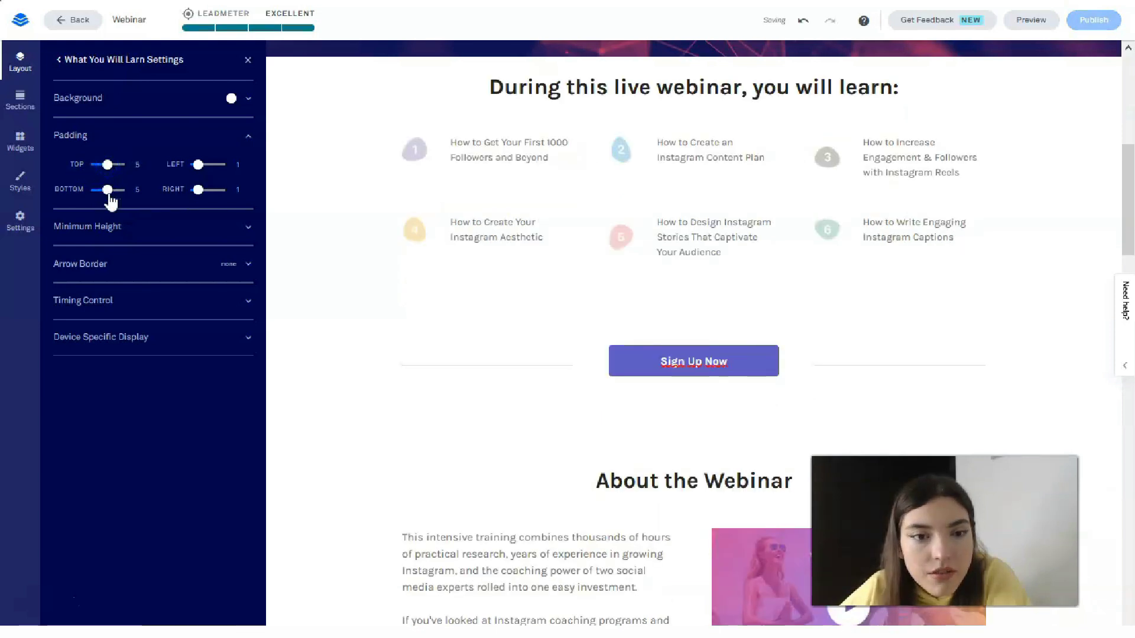
{"action": "left_click_drag", "start_coordinate": [110, 197], "coordinate": [102, 193]}
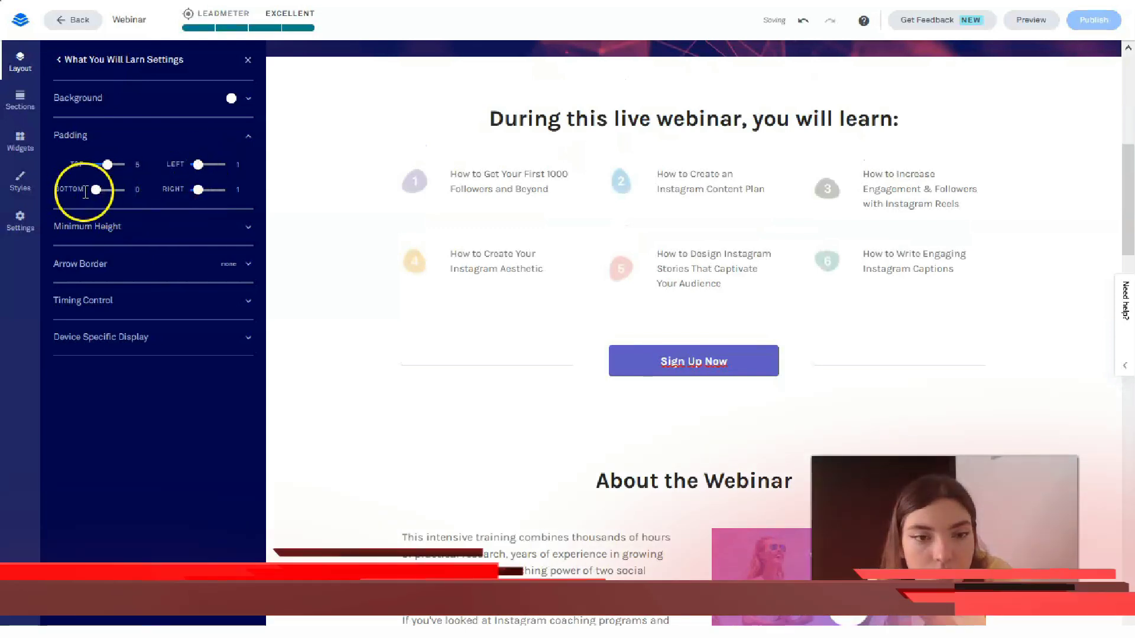
{"action": "left_click_drag", "start_coordinate": [204, 170], "coordinate": [220, 173]}
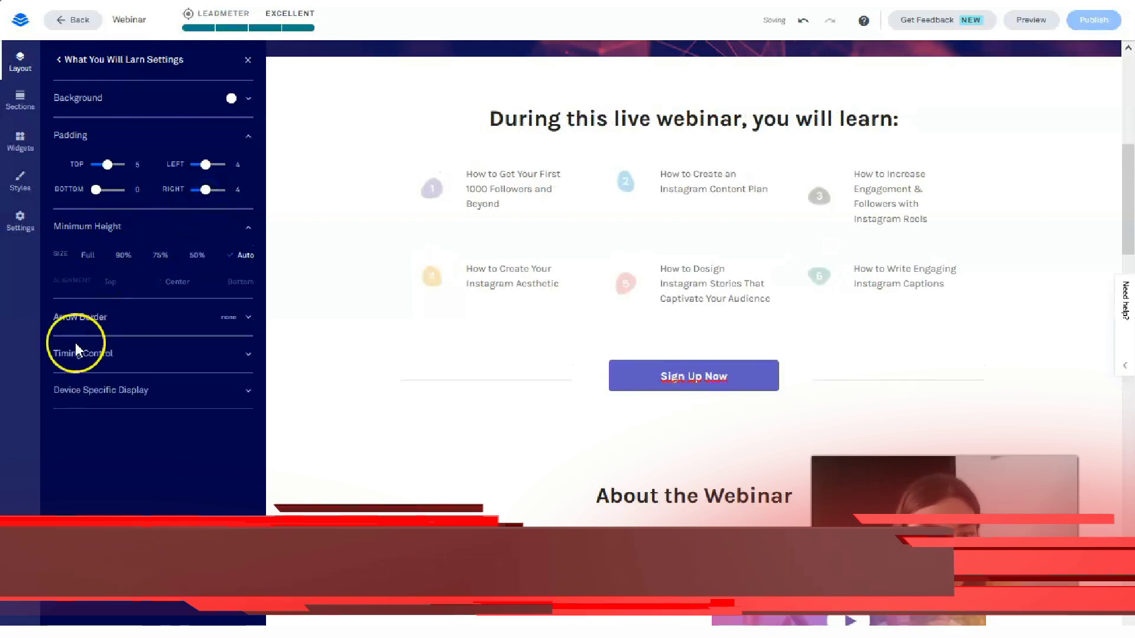
Step: Try a bottom arrow border on the What You Will Learn section and restore it to none
{"action": "left_click", "coordinate": [93, 319]}
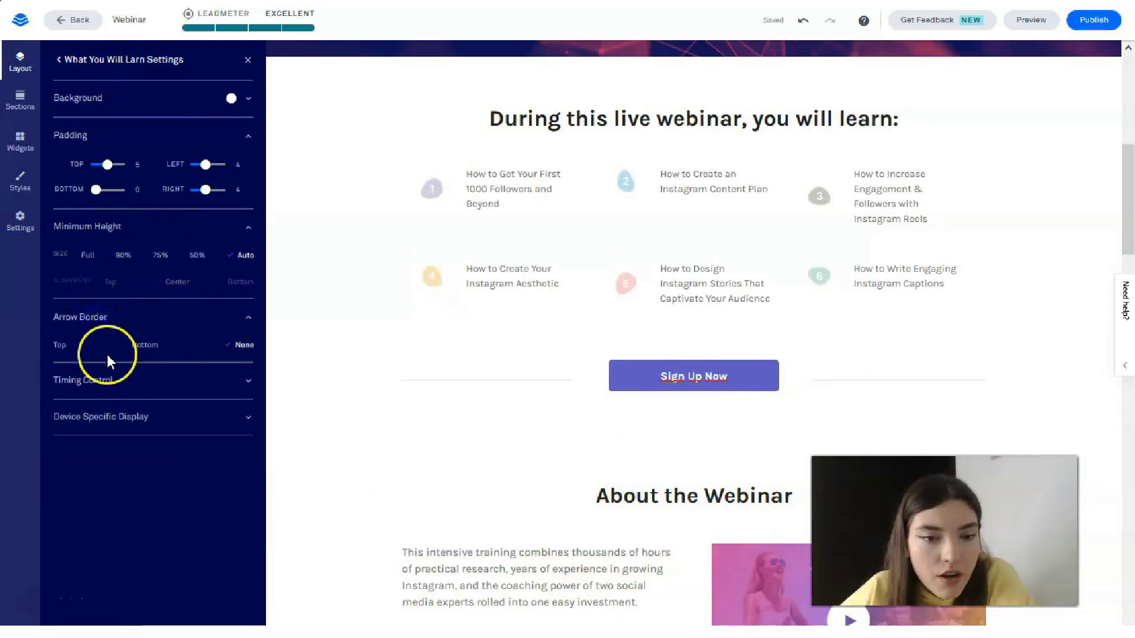
{"action": "left_click", "coordinate": [148, 346]}
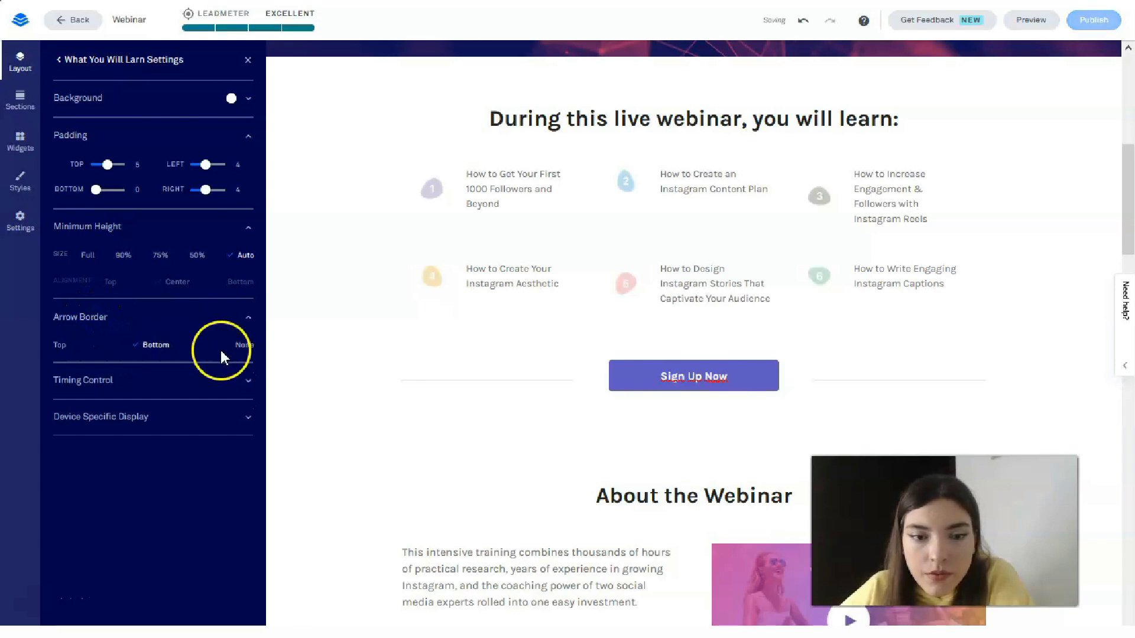
{"action": "left_click", "coordinate": [72, 136]}
{"action": "left_click", "coordinate": [95, 335]}
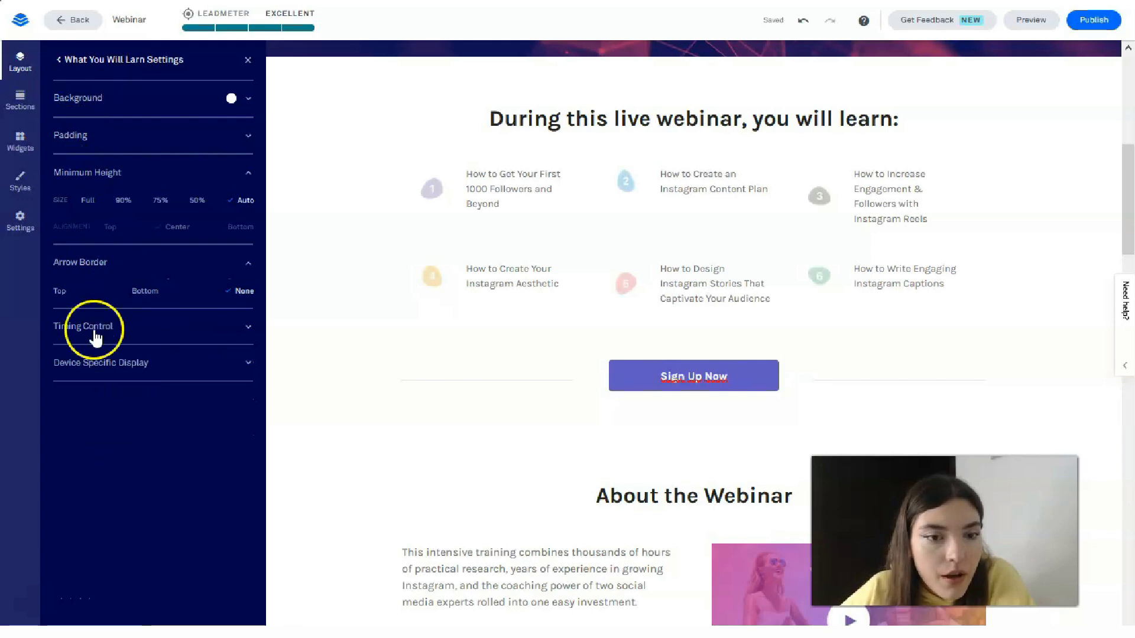
Step: Try the plum, purple and lavender recent colors as the background of the What You Will Learn section
{"action": "left_click", "coordinate": [104, 104]}
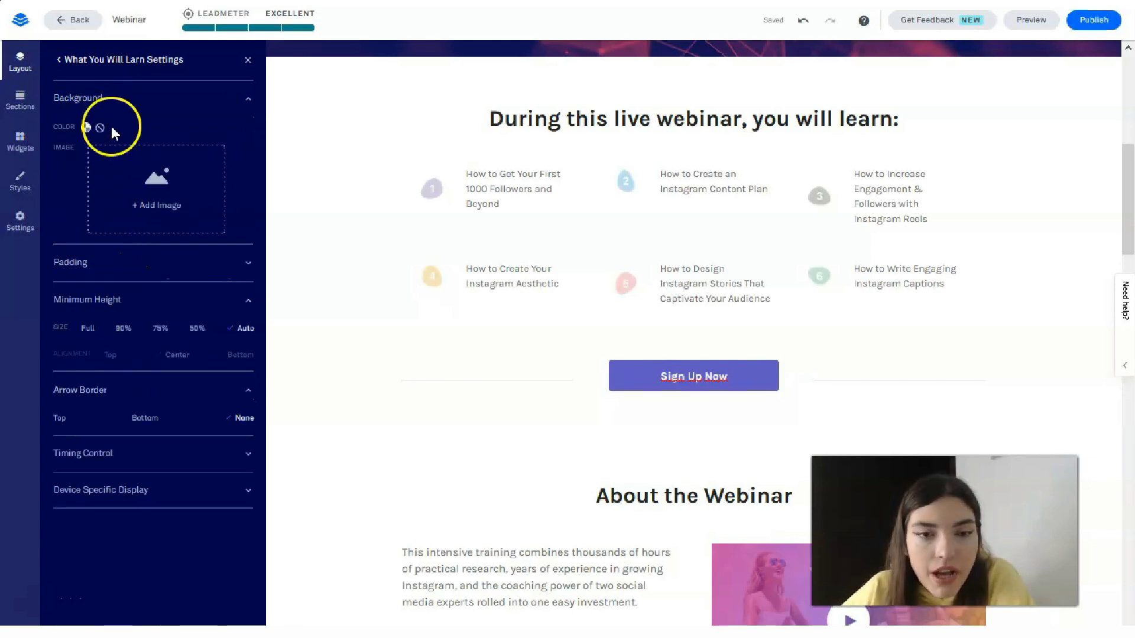
{"action": "left_click", "coordinate": [85, 127]}
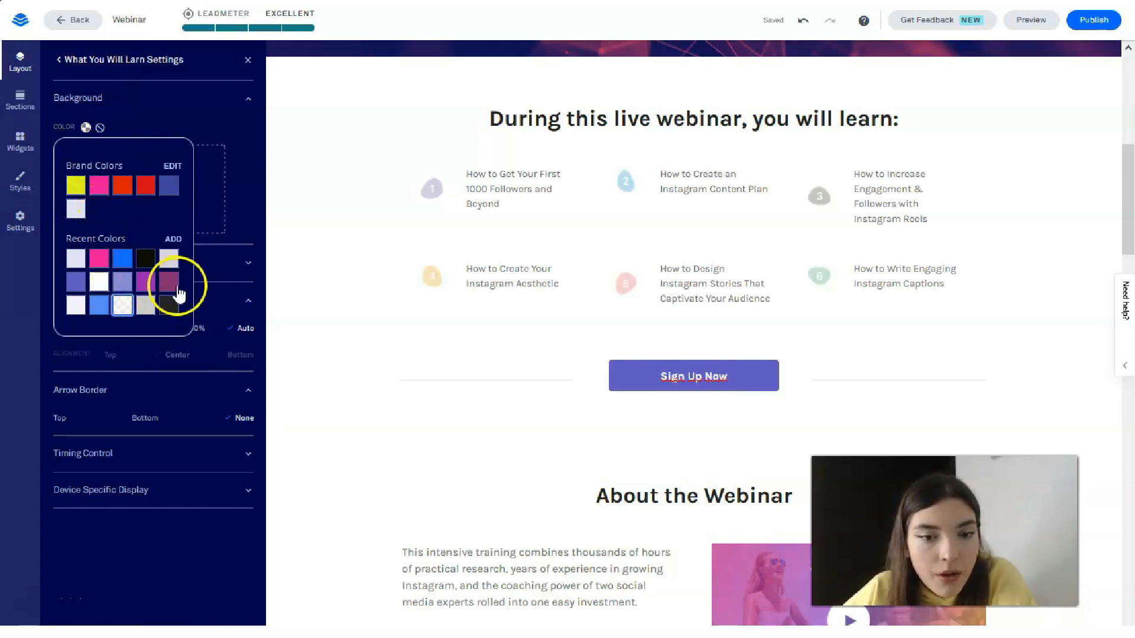
{"action": "scroll", "coordinate": [526, 279], "scroll_direction": "up", "scroll_amount": 3}
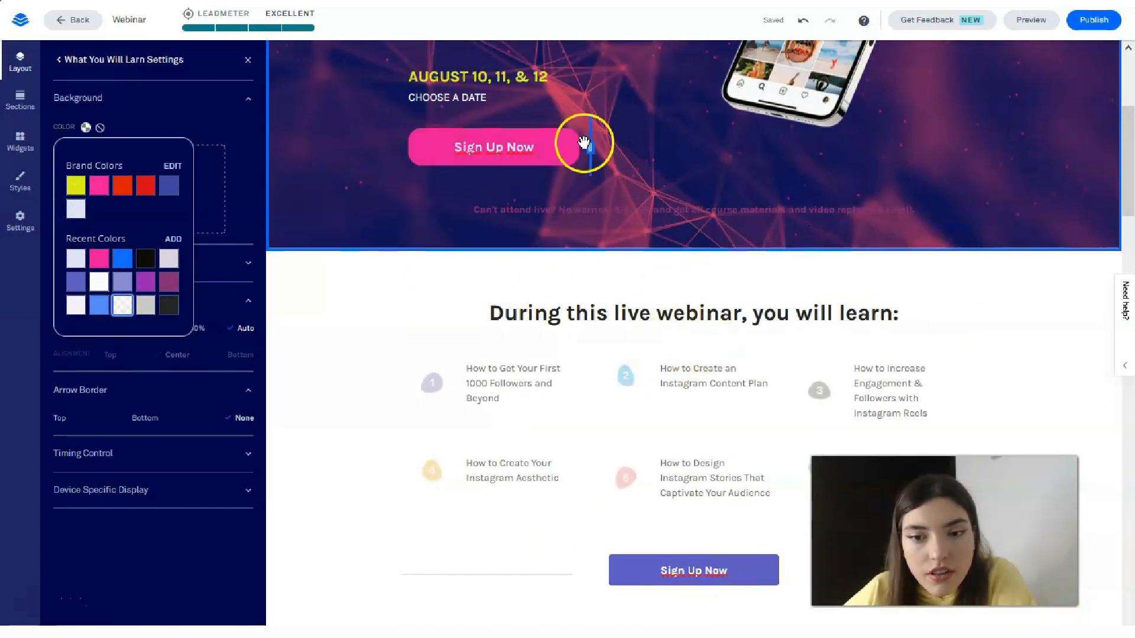
{"action": "left_click", "coordinate": [168, 282]}
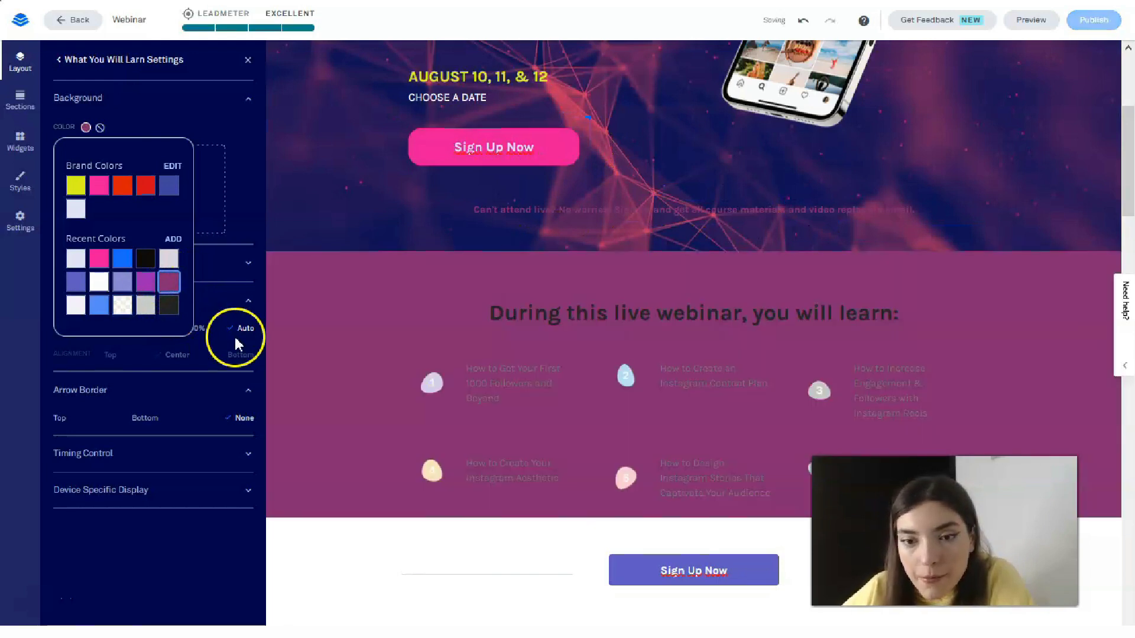
{"action": "scroll", "coordinate": [329, 356], "scroll_direction": "up", "scroll_amount": 4}
{"action": "scroll", "coordinate": [321, 355], "scroll_direction": "down", "scroll_amount": 3}
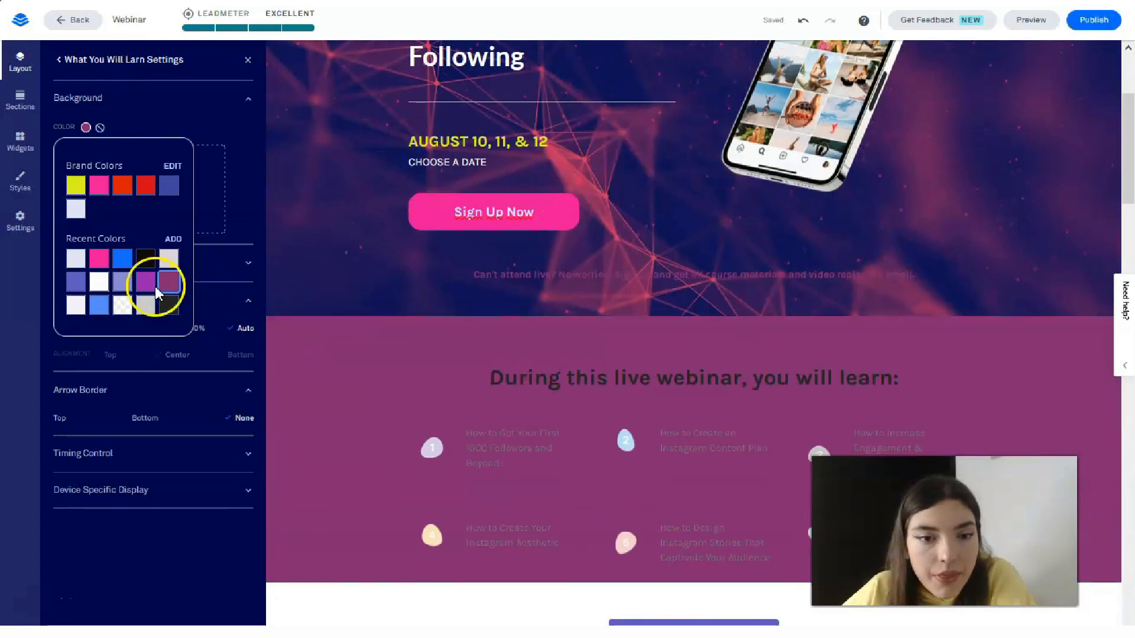
{"action": "left_click", "coordinate": [122, 285]}
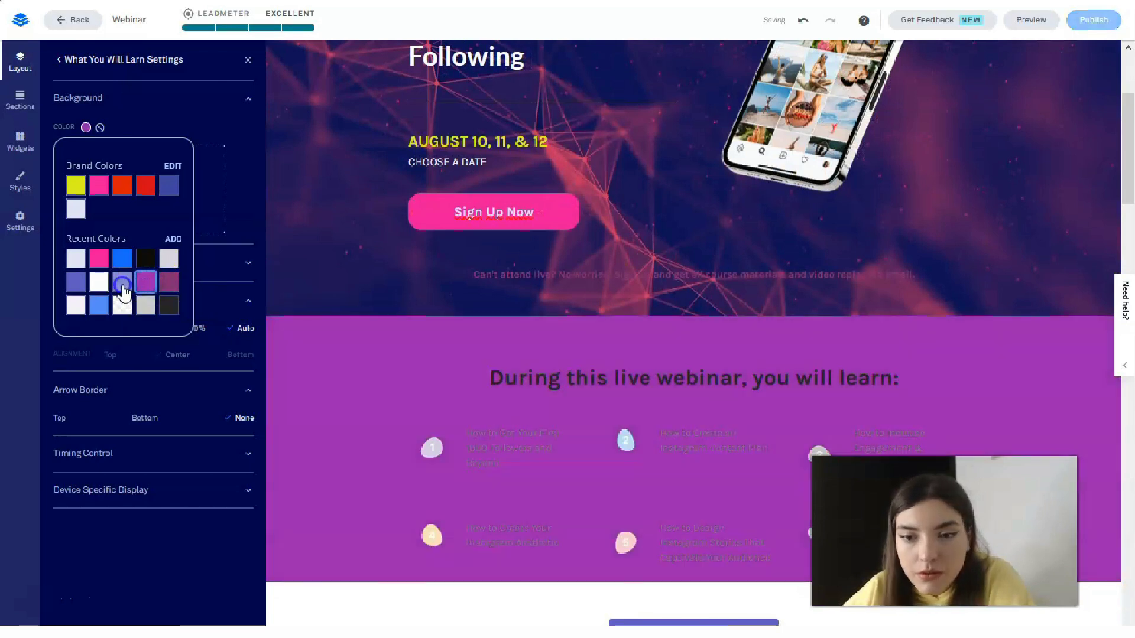
{"action": "left_click", "coordinate": [122, 285]}
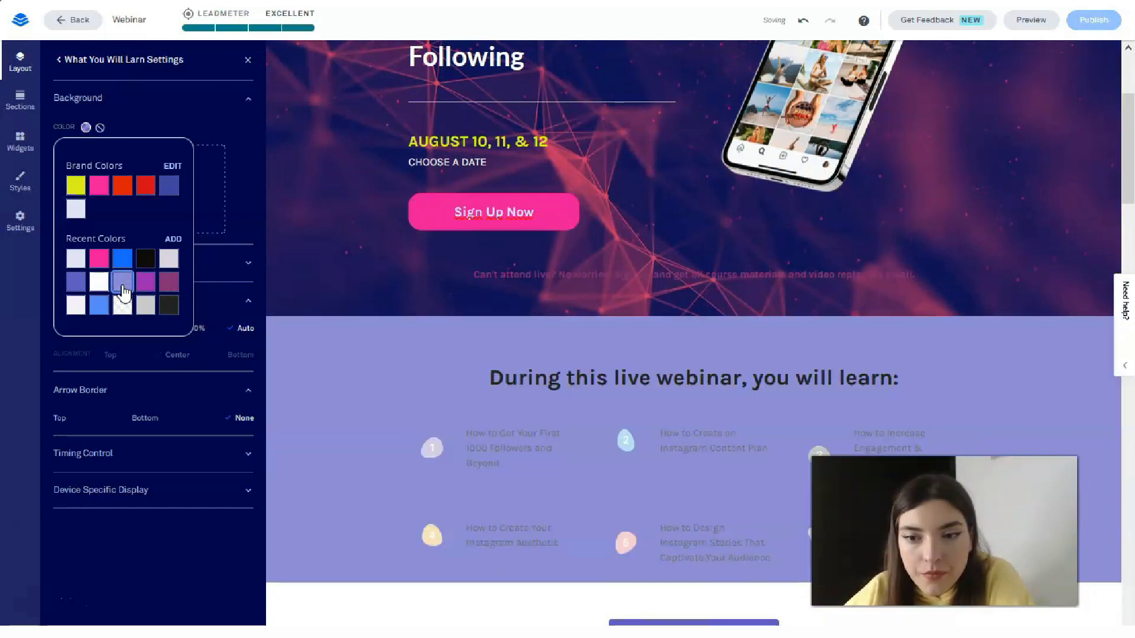
{"action": "left_click", "coordinate": [125, 291]}
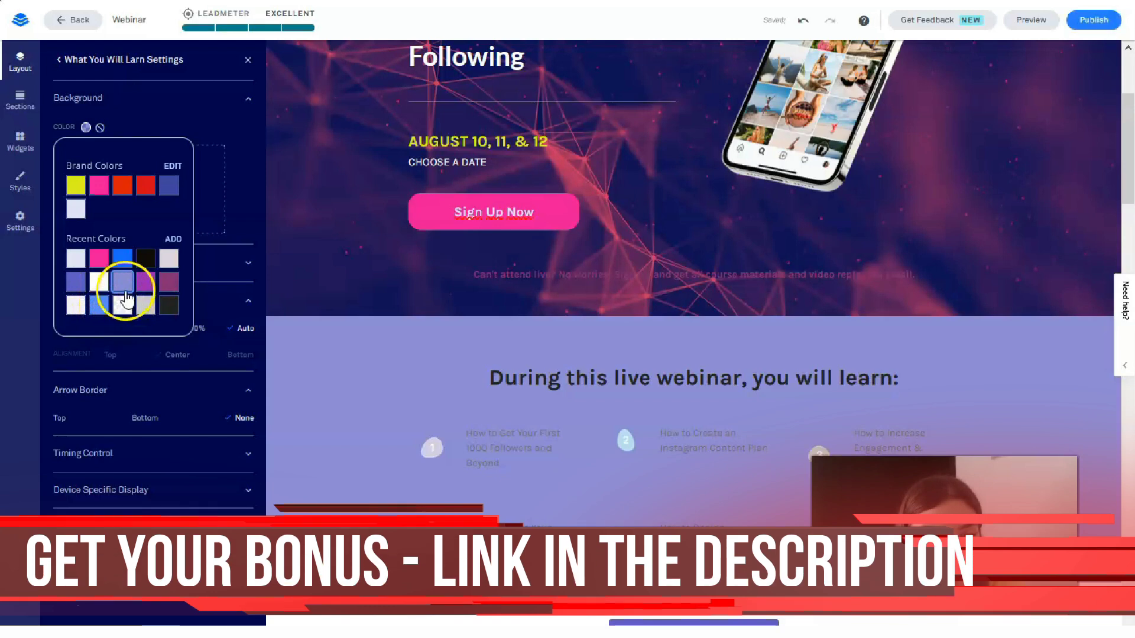
Step: Start a custom background color for the What You Will Learn section and shift its hue from blue to the light pink-purple E69DF3
{"action": "left_click", "coordinate": [174, 240]}
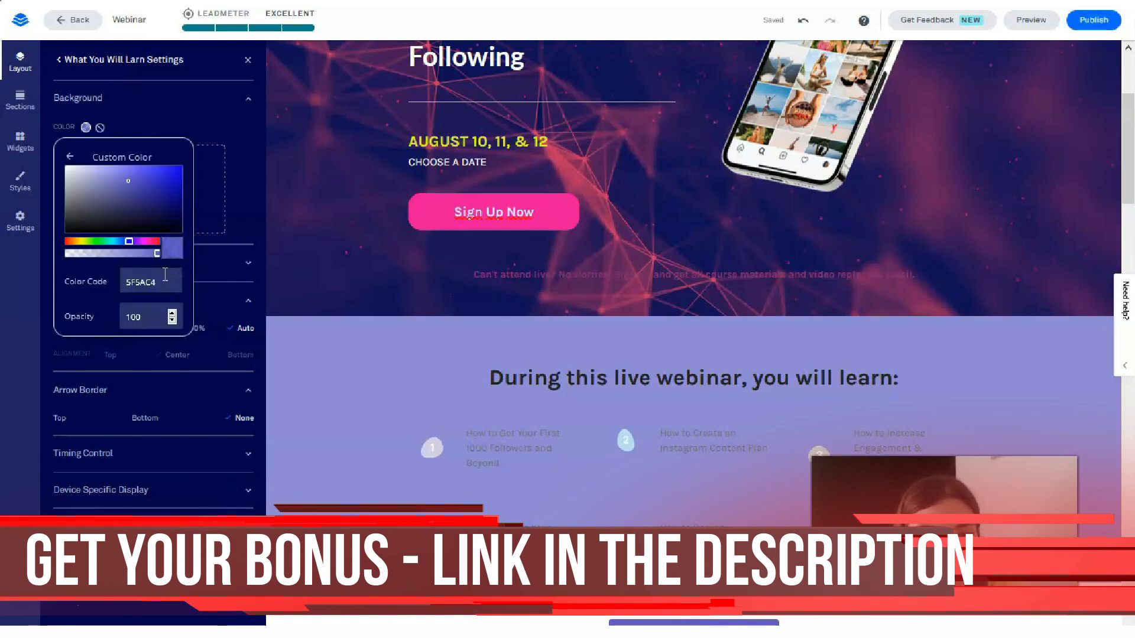
{"action": "left_click_drag", "start_coordinate": [127, 179], "coordinate": [114, 176]}
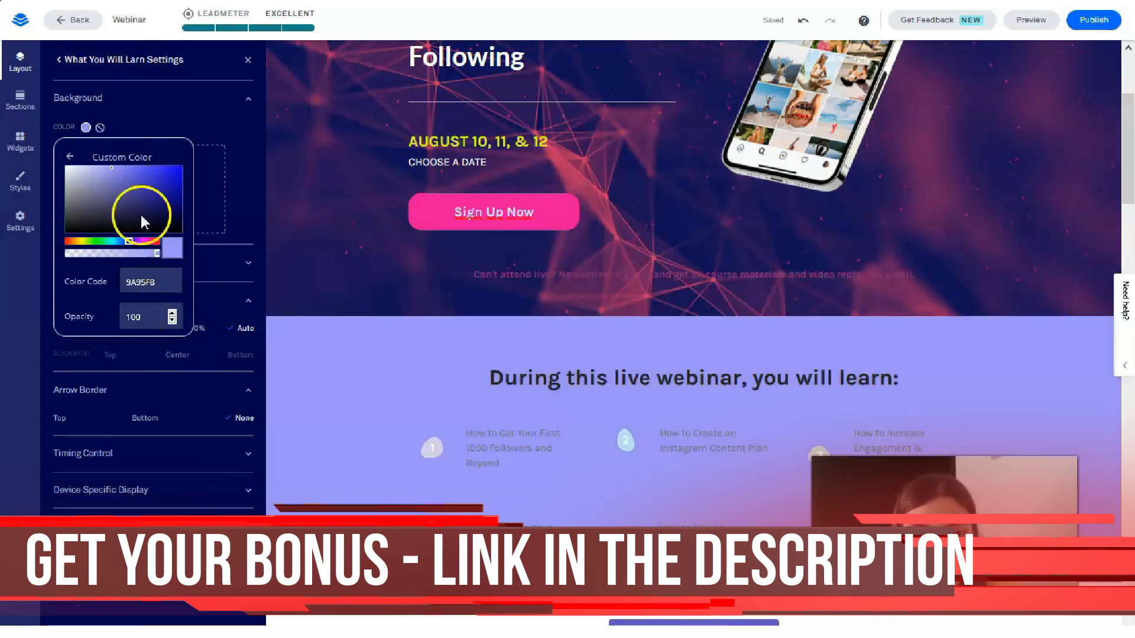
{"action": "left_click_drag", "start_coordinate": [130, 236], "coordinate": [140, 243]}
{"action": "left_click", "coordinate": [142, 241]}
{"action": "left_click", "coordinate": [112, 171]}
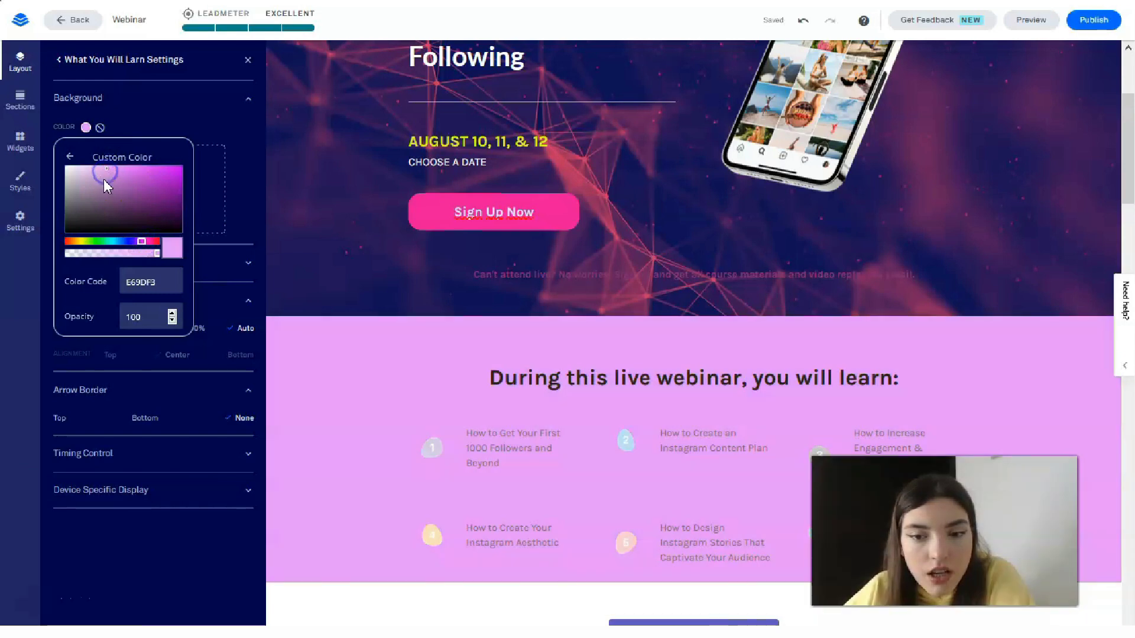
Step: Try other custom purple shades for the What You Will Learn background, from vivid CF39EB to muted C494CD
{"action": "left_click", "coordinate": [106, 171]}
{"action": "left_click", "coordinate": [106, 167]}
{"action": "left_click", "coordinate": [119, 166]}
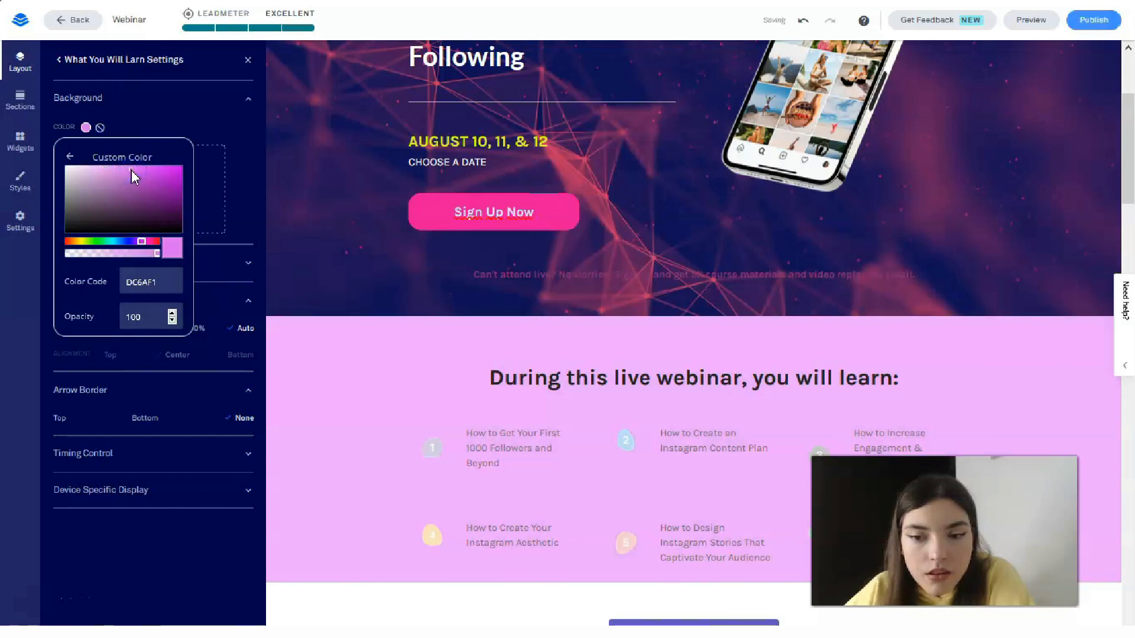
{"action": "left_click", "coordinate": [152, 172]}
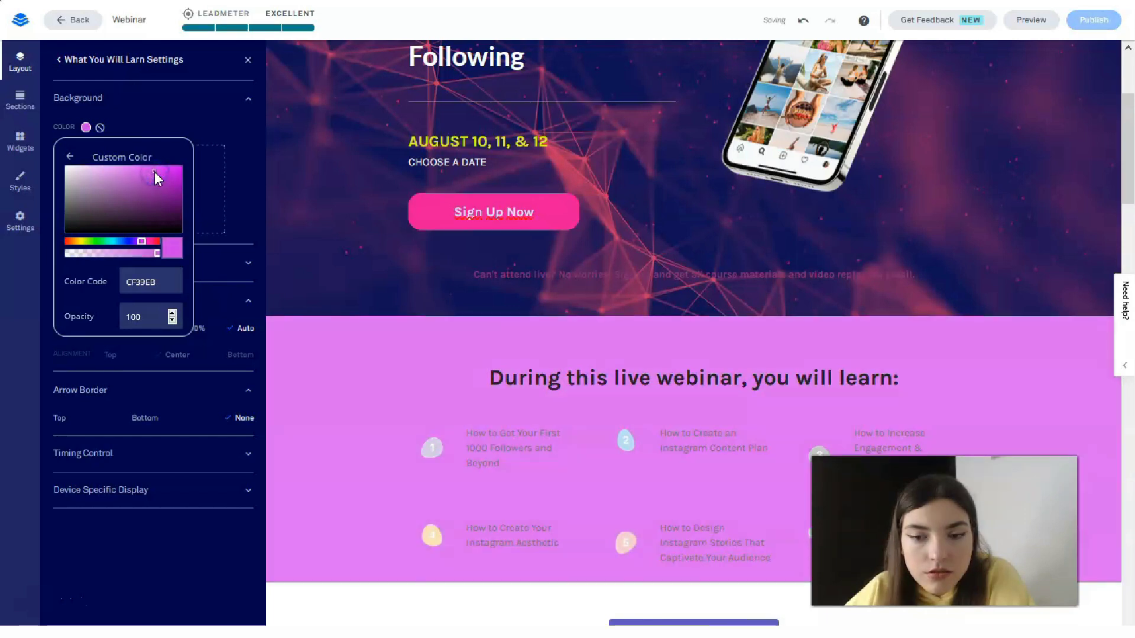
{"action": "left_click_drag", "start_coordinate": [154, 172], "coordinate": [85, 172]}
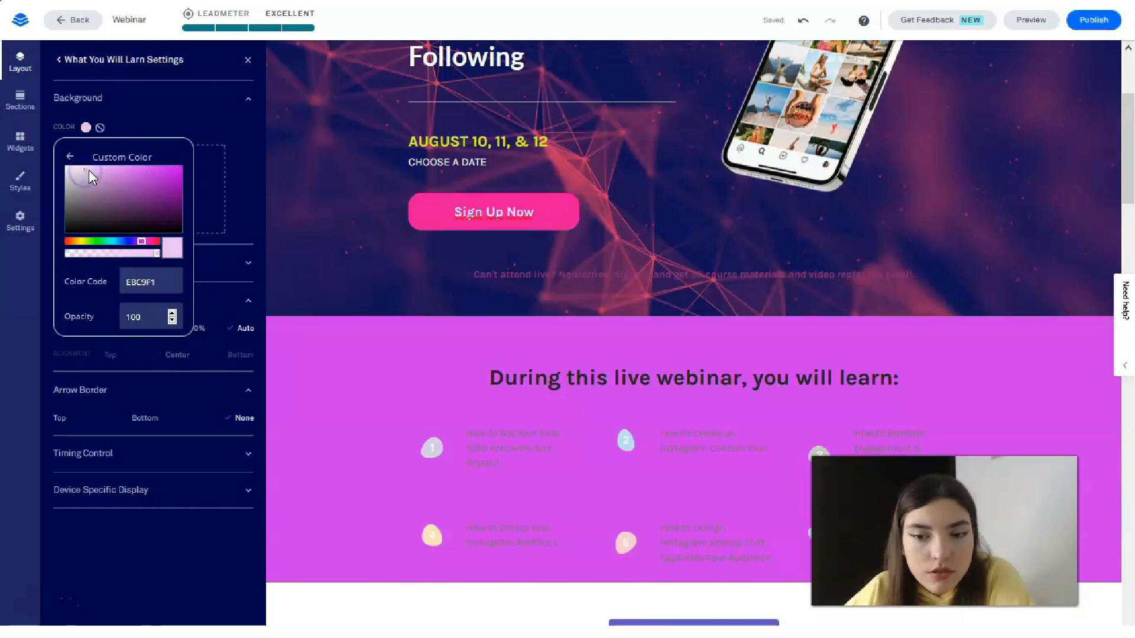
{"action": "left_click", "coordinate": [91, 176]}
{"action": "left_click", "coordinate": [92, 176]}
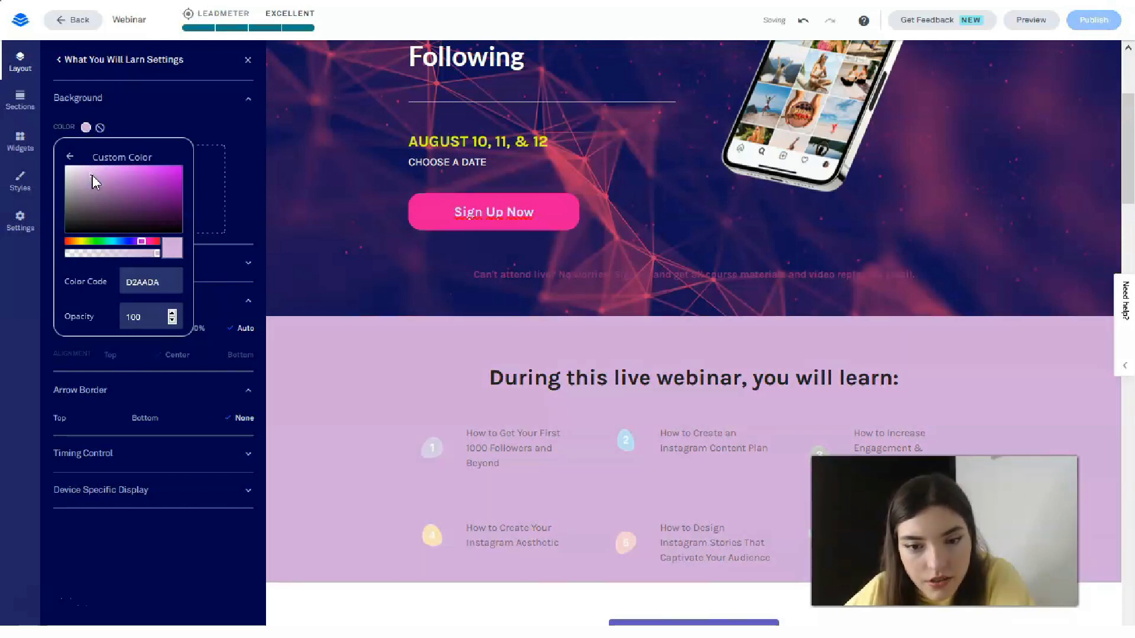
{"action": "left_click", "coordinate": [91, 186]}
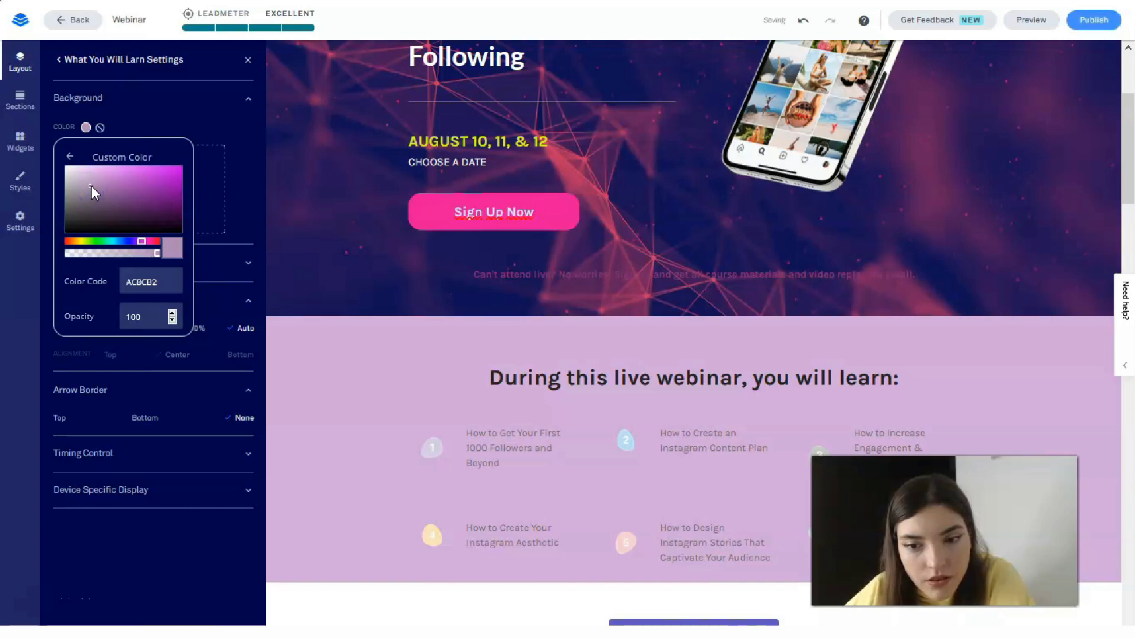
{"action": "left_click", "coordinate": [97, 185]}
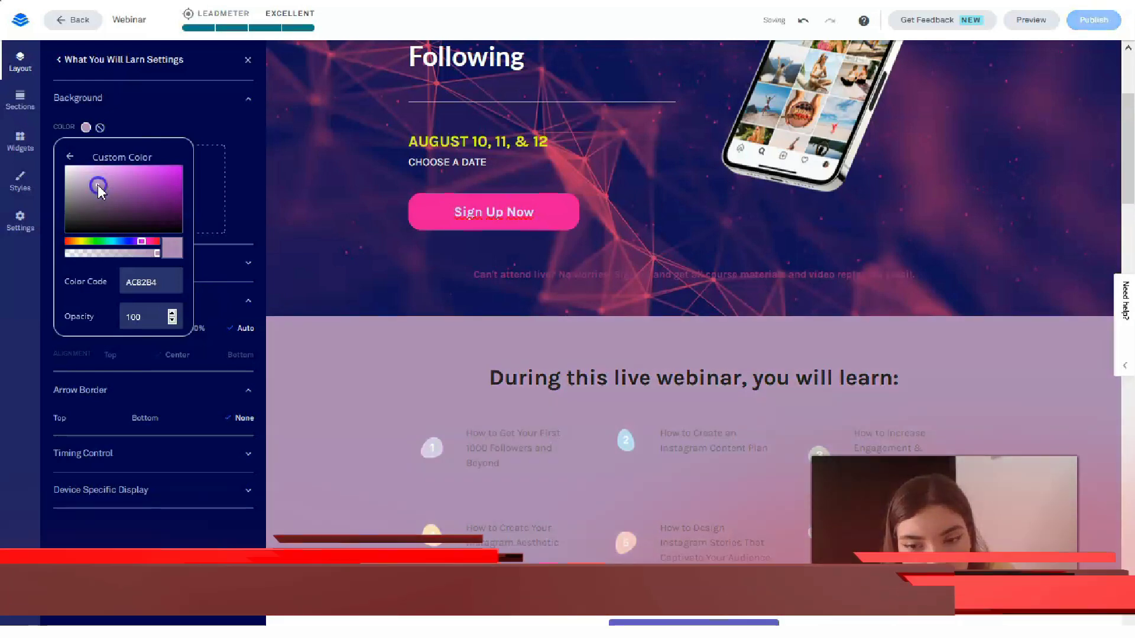
{"action": "left_click", "coordinate": [97, 180]}
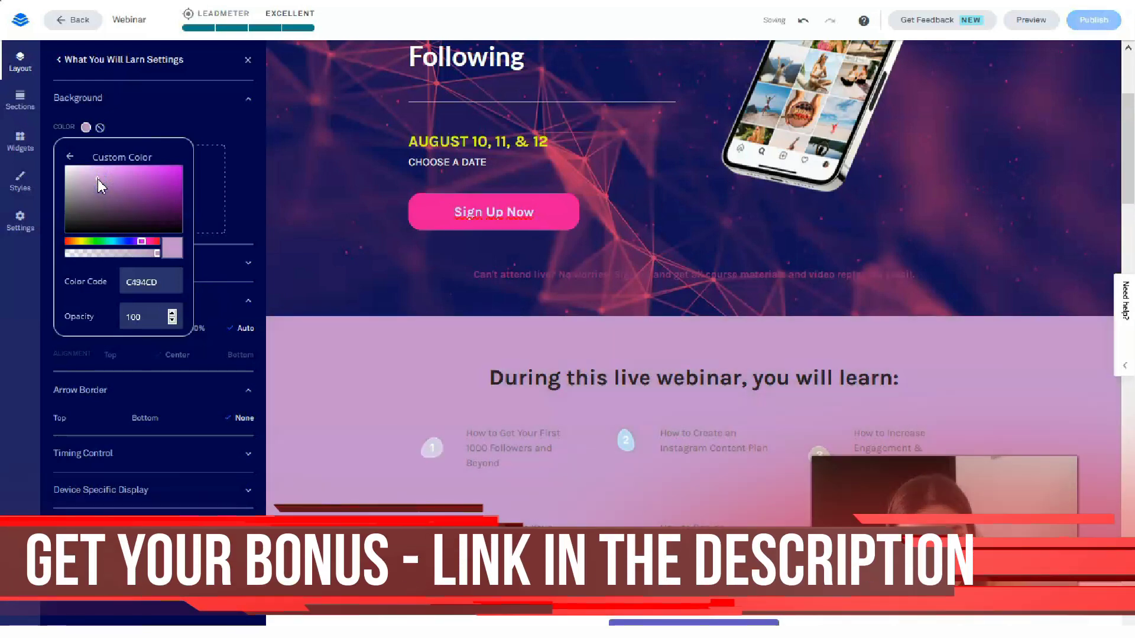
{"action": "left_click", "coordinate": [97, 179]}
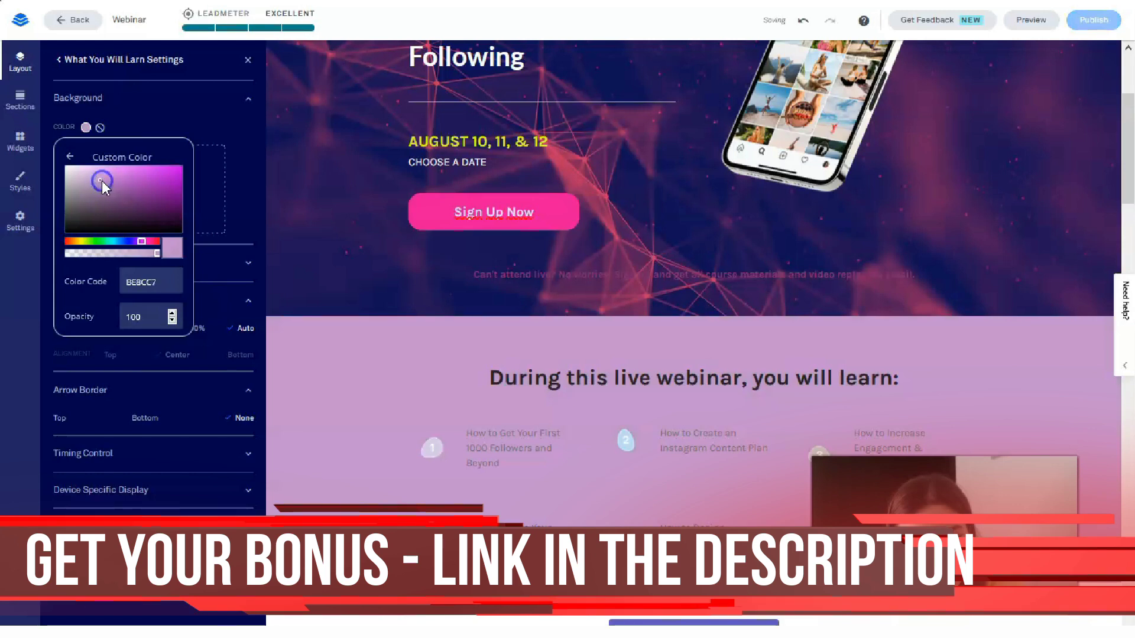
Step: Set the What You Will Learn section's background to the medium orchid shade CC81DA and close the color picker
{"action": "left_click_drag", "start_coordinate": [105, 186], "coordinate": [114, 179]}
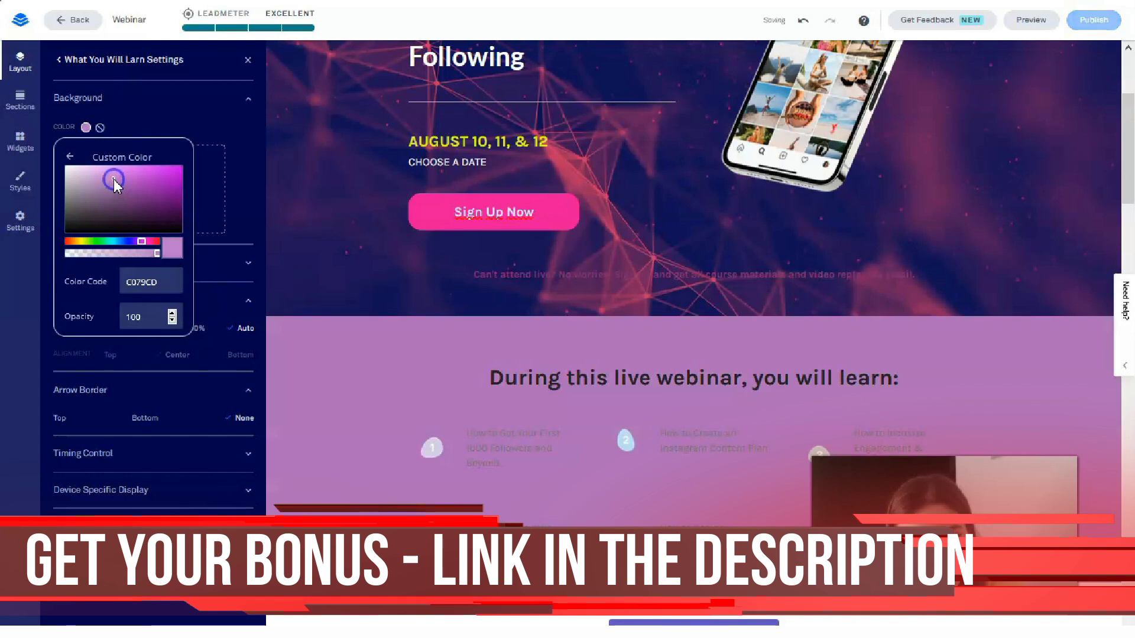
{"action": "left_click", "coordinate": [114, 180]}
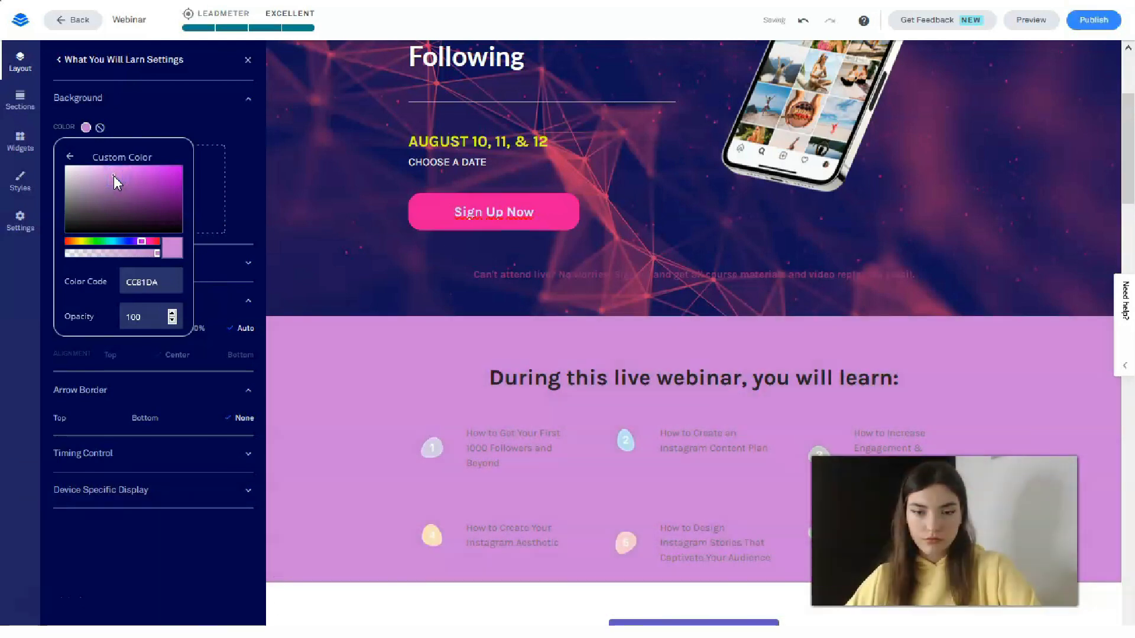
{"action": "left_click", "coordinate": [568, 277]}
{"action": "left_click", "coordinate": [1013, 354]}
{"action": "scroll", "coordinate": [971, 311], "scroll_direction": "down", "scroll_amount": 5}
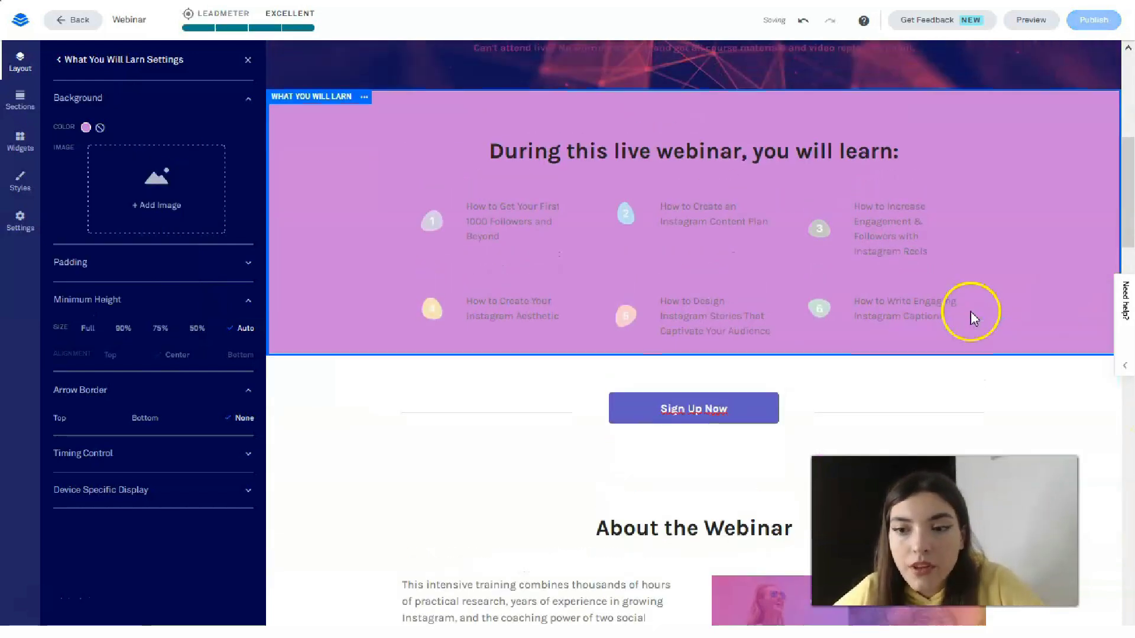
{"action": "scroll", "coordinate": [944, 308], "scroll_direction": "up", "scroll_amount": 4}
{"action": "scroll", "coordinate": [709, 271], "scroll_direction": "up", "scroll_amount": 3}
{"action": "scroll", "coordinate": [755, 223], "scroll_direction": "down", "scroll_amount": 5}
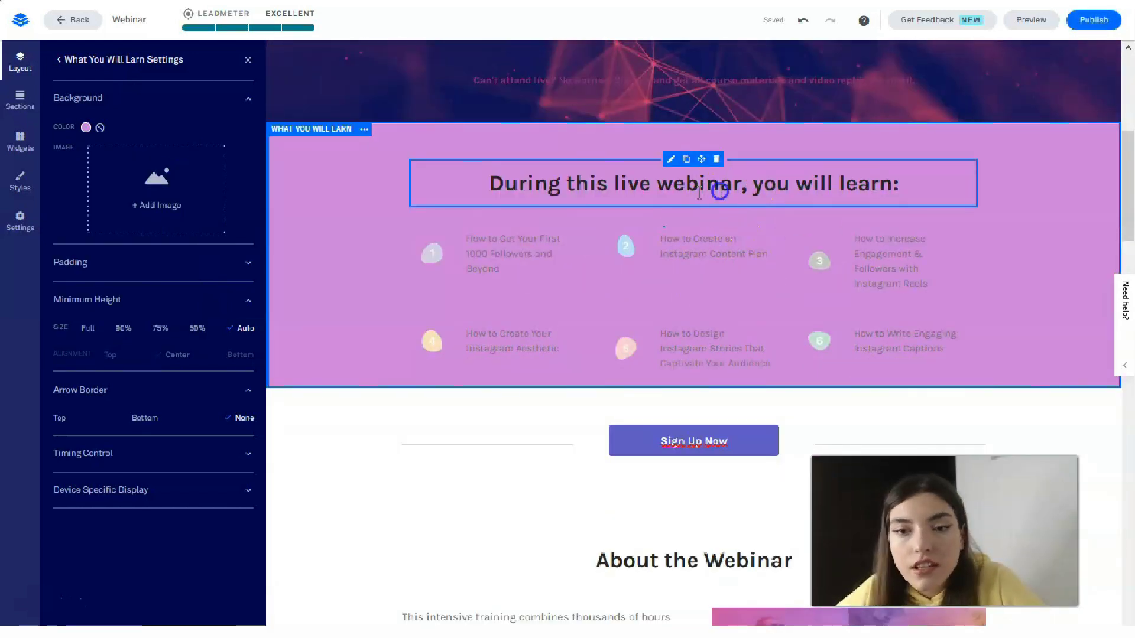
Step: Check which fonts the "During this live webinar, you will learn:" heading and the hero headline use
{"action": "left_click", "coordinate": [718, 183]}
{"action": "left_click_drag", "start_coordinate": [500, 184], "coordinate": [913, 203]}
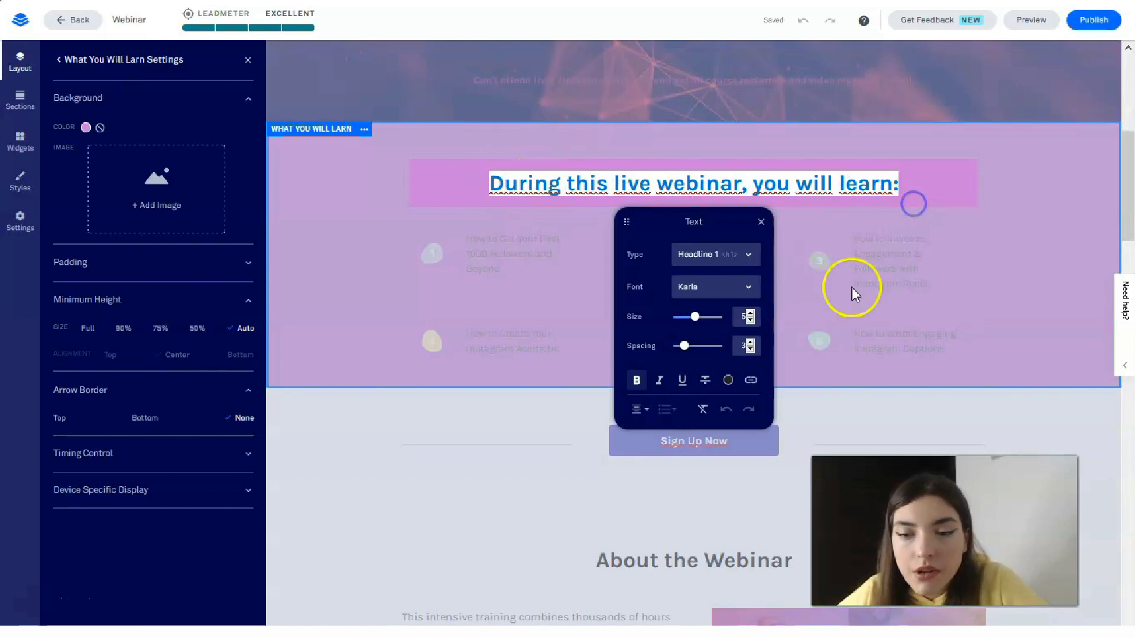
{"action": "left_click", "coordinate": [1003, 223]}
{"action": "scroll", "coordinate": [869, 261], "scroll_direction": "up", "scroll_amount": 6}
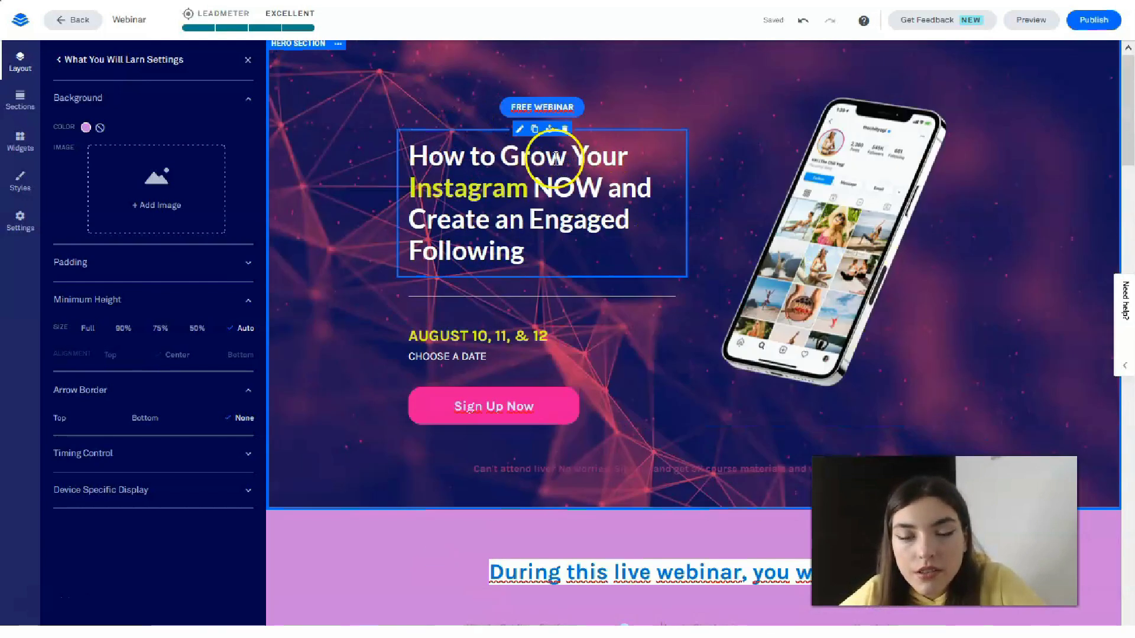
{"action": "left_click", "coordinate": [554, 156]}
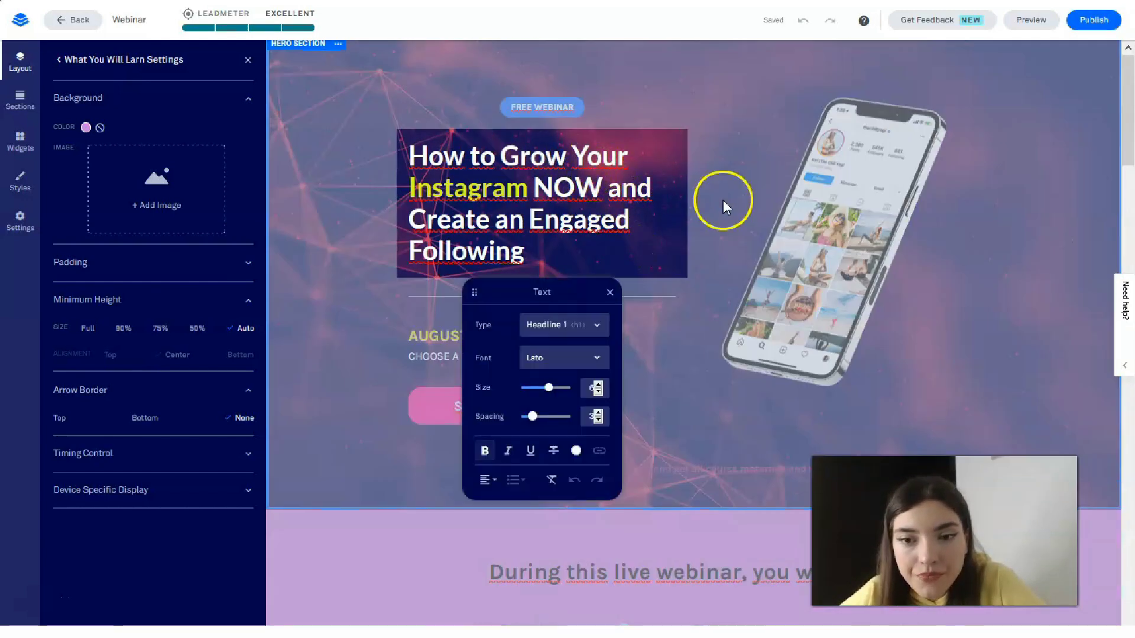
{"action": "left_click", "coordinate": [1026, 258]}
Step: Change the font of the whole "During this live webinar, you will learn:" heading to Lato
{"action": "scroll", "coordinate": [1026, 259], "scroll_direction": "down", "scroll_amount": 5}
{"action": "left_click", "coordinate": [476, 309]}
{"action": "left_click_drag", "start_coordinate": [484, 309], "coordinate": [986, 337]}
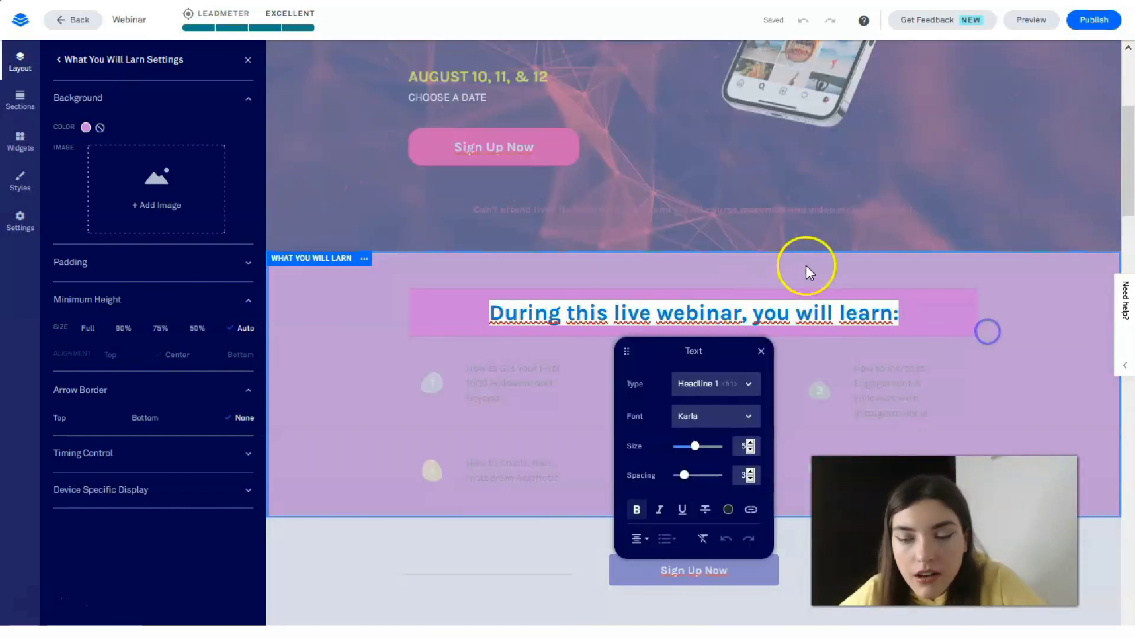
{"action": "left_click", "coordinate": [736, 417]}
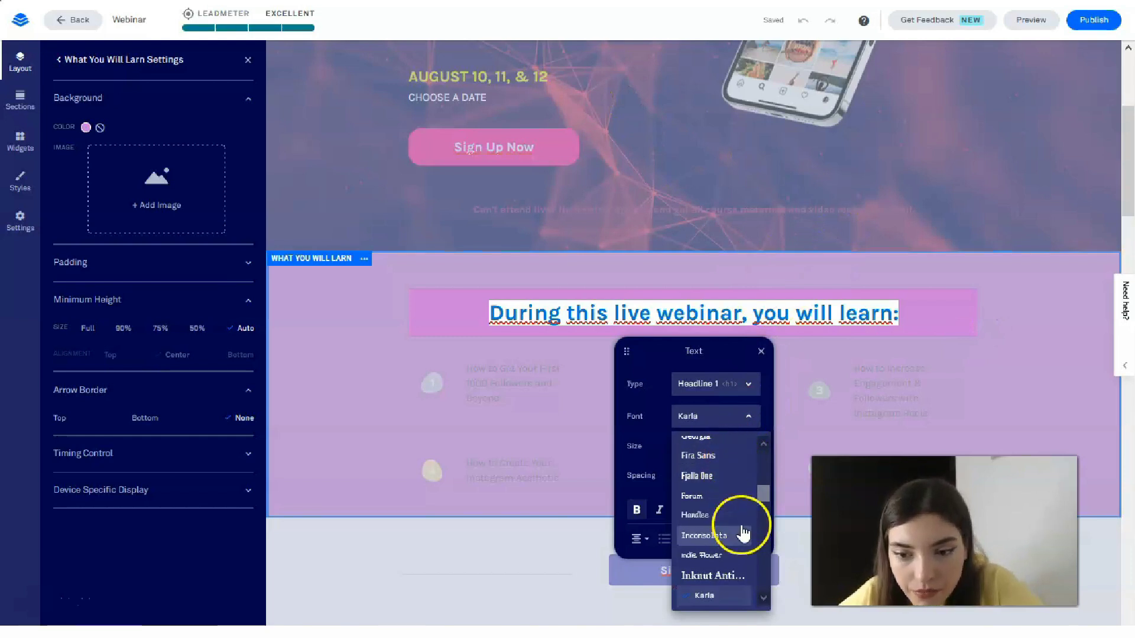
{"action": "scroll", "coordinate": [742, 534], "scroll_direction": "down", "scroll_amount": 3}
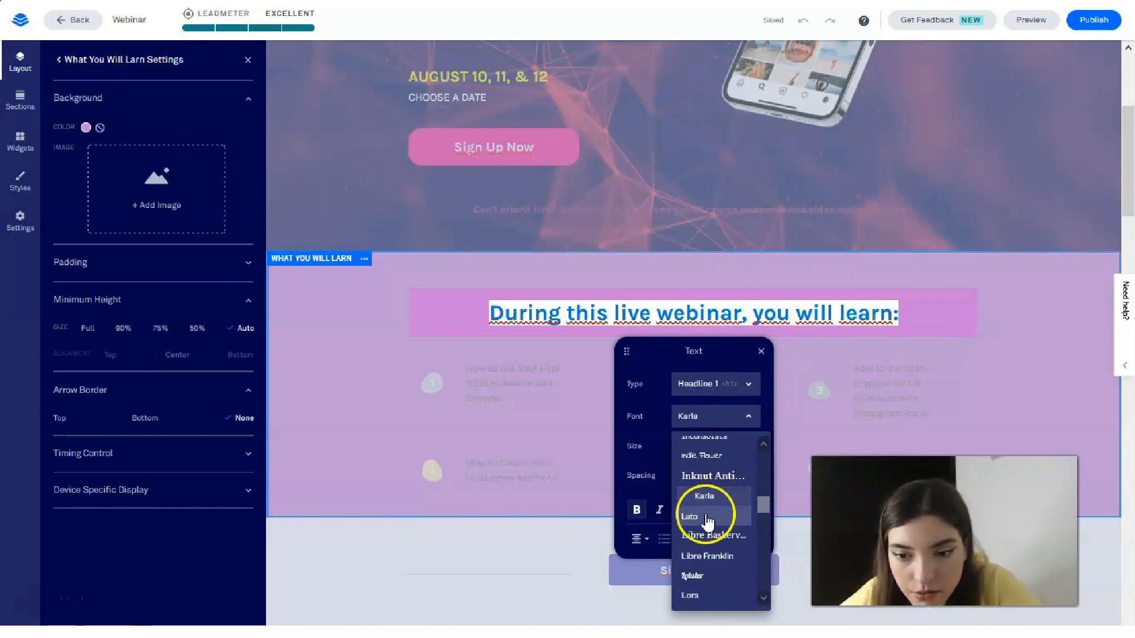
{"action": "left_click", "coordinate": [691, 518]}
{"action": "left_click", "coordinate": [1044, 292]}
{"action": "scroll", "coordinate": [750, 282], "scroll_direction": "up", "scroll_amount": 5}
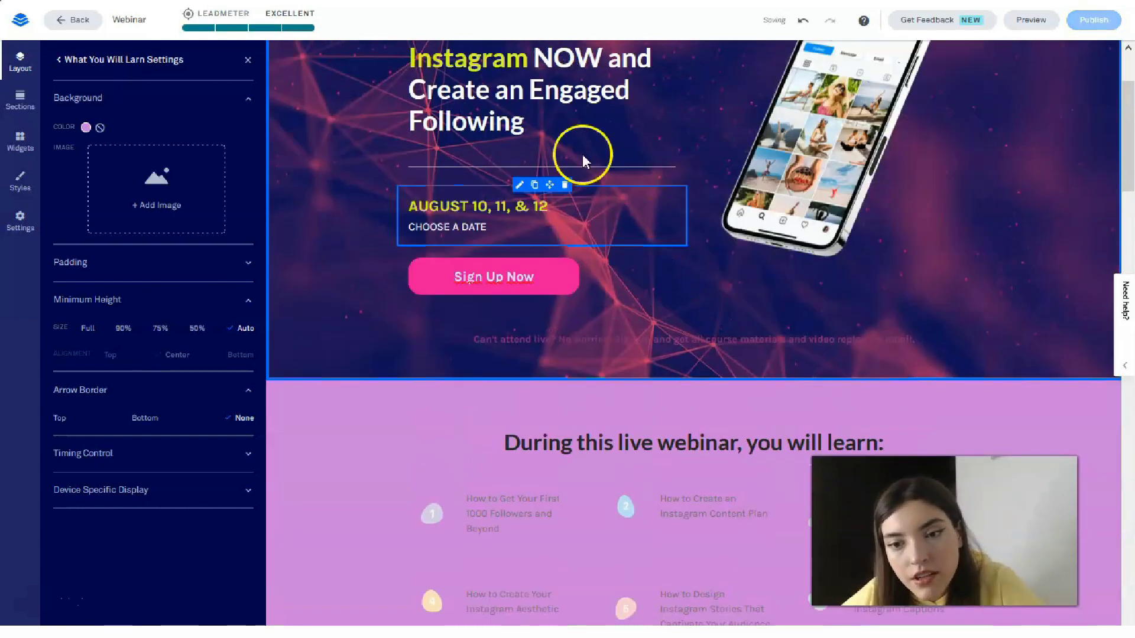
{"action": "scroll", "coordinate": [580, 248], "scroll_direction": "down", "scroll_amount": 5}
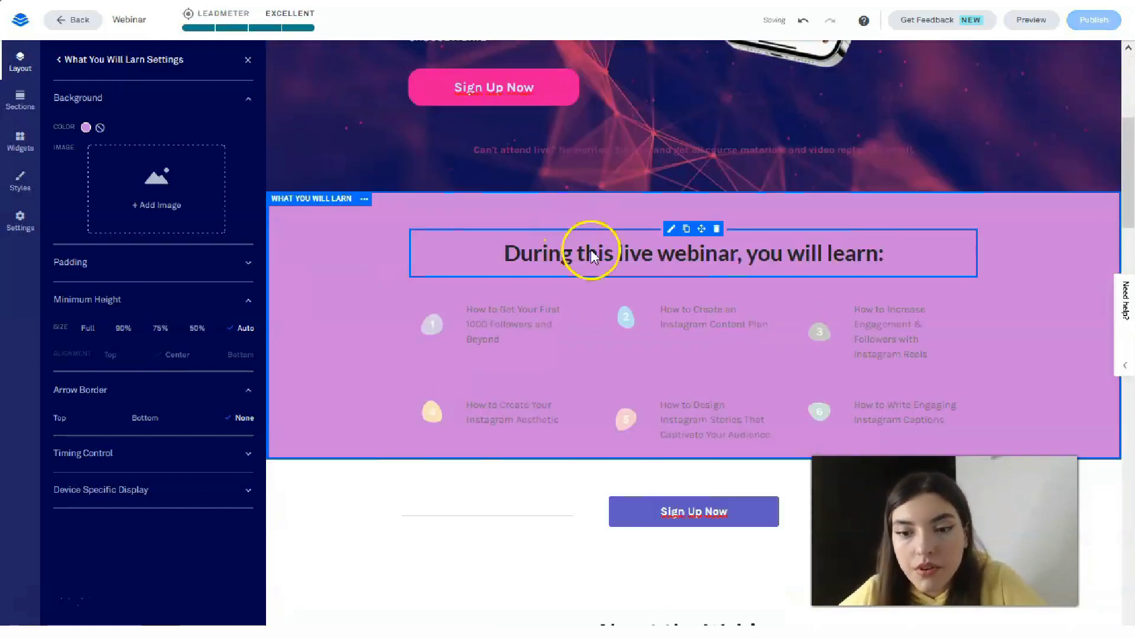
Step: Open the font choices for the first learning point, "How to Get Your First 1000 Followers and Beyond"
{"action": "left_click", "coordinate": [469, 309]}
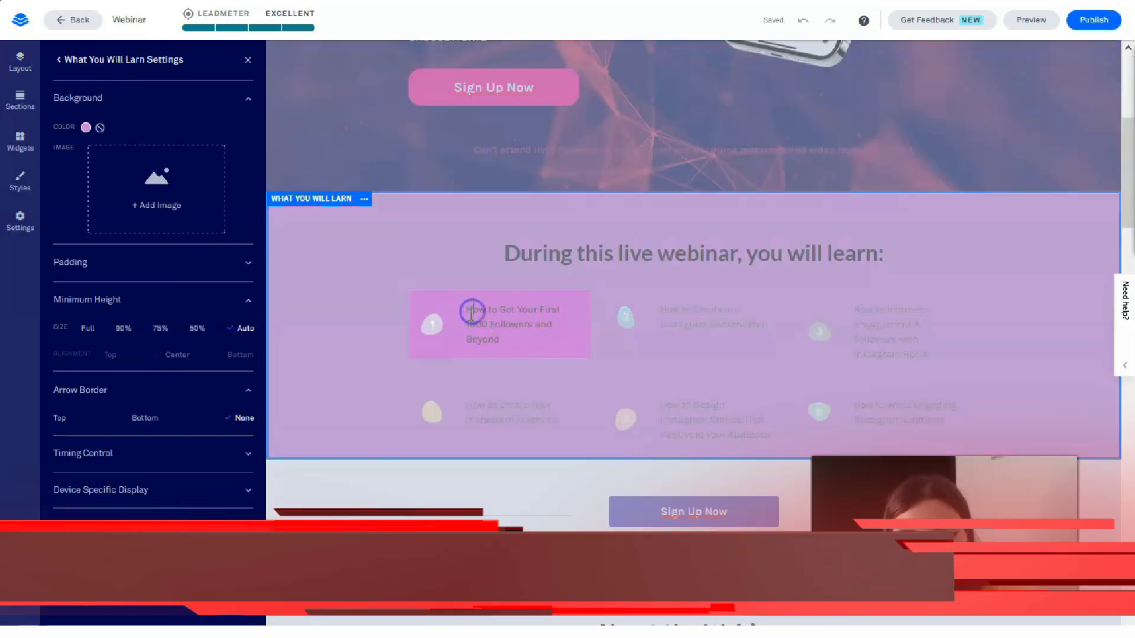
{"action": "left_click_drag", "start_coordinate": [432, 311], "coordinate": [481, 362]}
{"action": "left_click", "coordinate": [576, 437]}
{"action": "scroll", "coordinate": [553, 503], "scroll_direction": "down", "scroll_amount": 5}
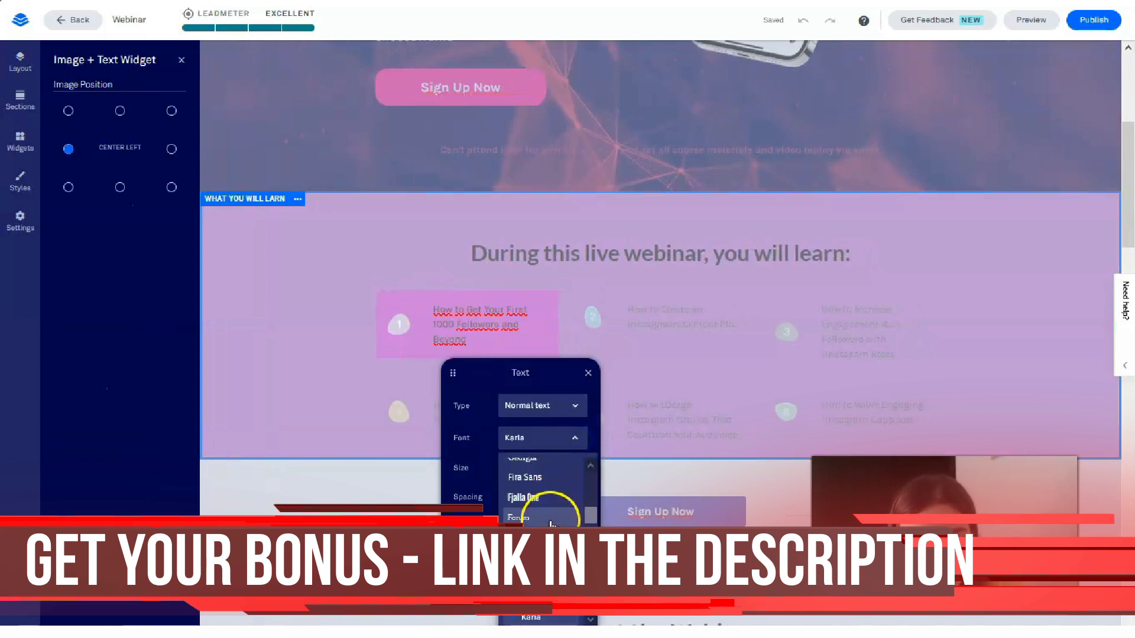